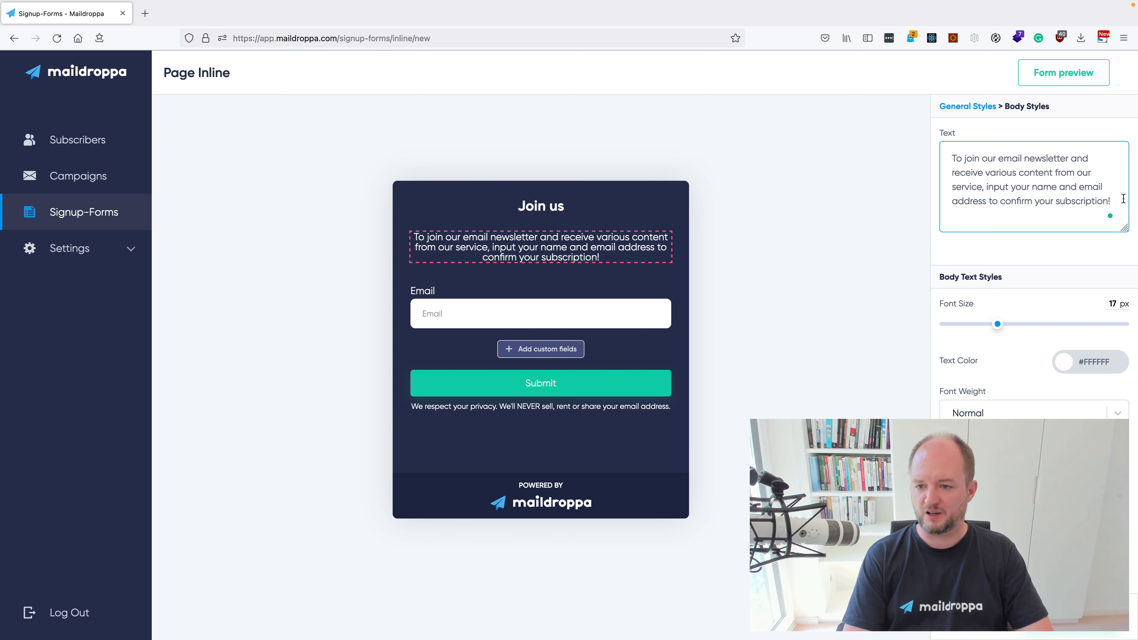
Remove the words "your name and" from the form's body text
double_click(1046, 187)
key(BackSpace)
key(BackSpace)
key(BackSpace)
key(BackSpace)
key(BackSpace)
key(BackSpace)
key(BackSpace)
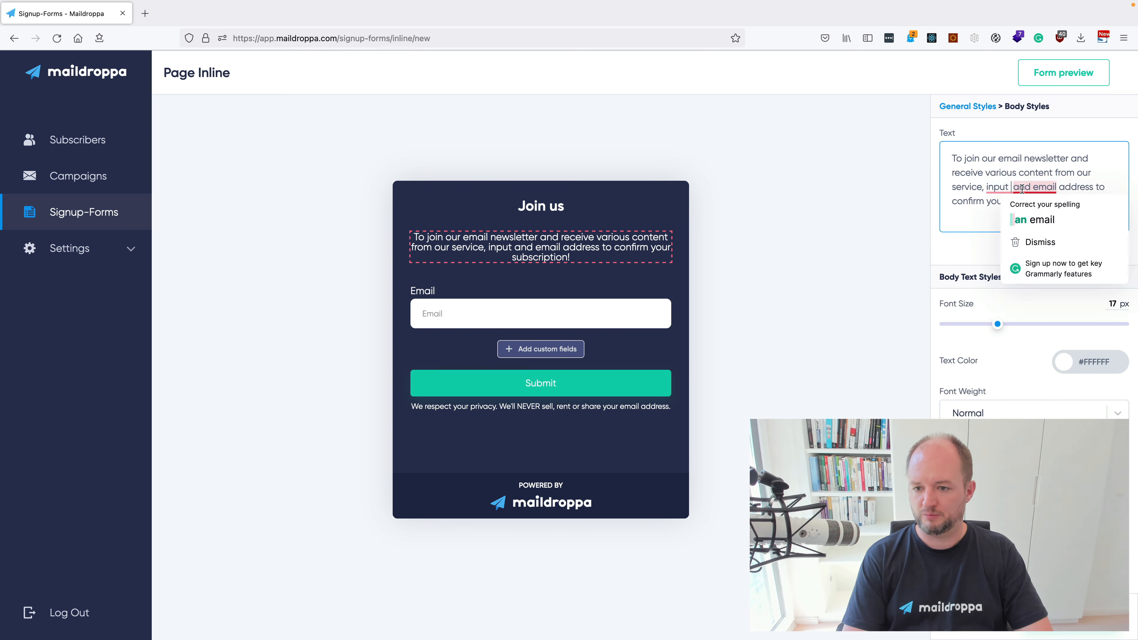
double_click(1023, 189)
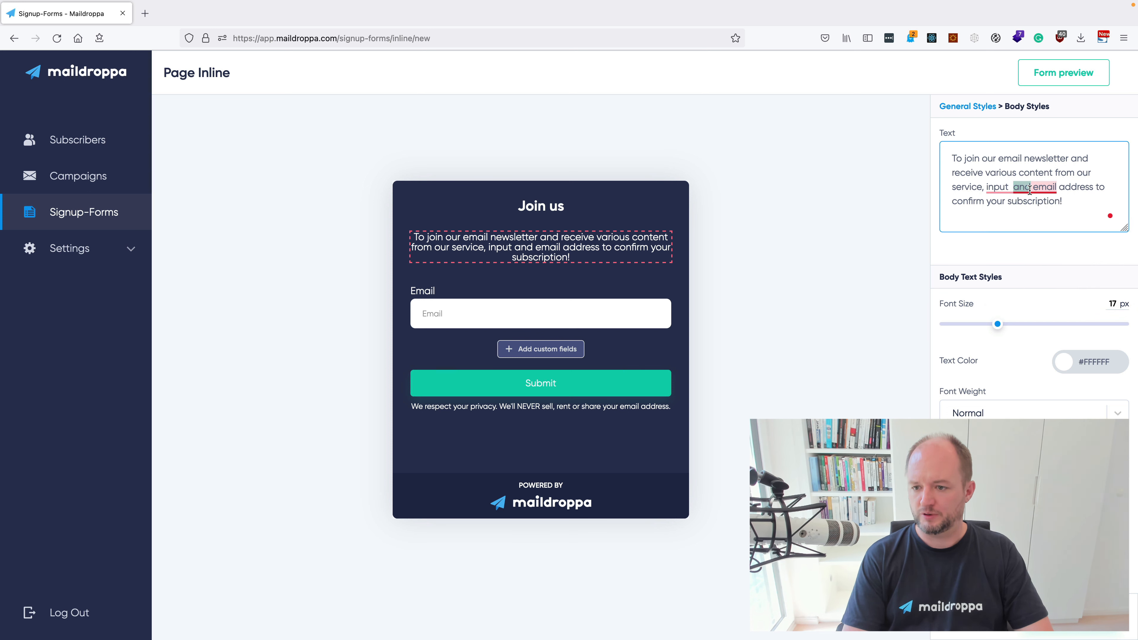
key(BackSpace)
key(BackSpace)
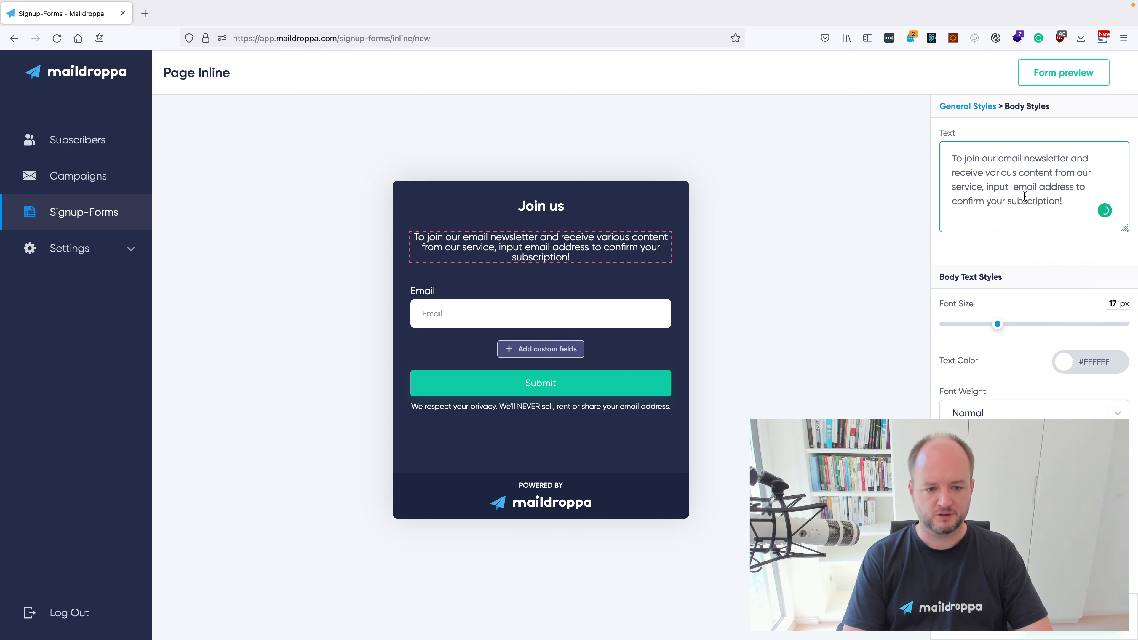
Replace the whole body text with "Hello there please join us!" and set its font size to 36 px
drag(1070, 200, 945, 156)
key(BackSpace)
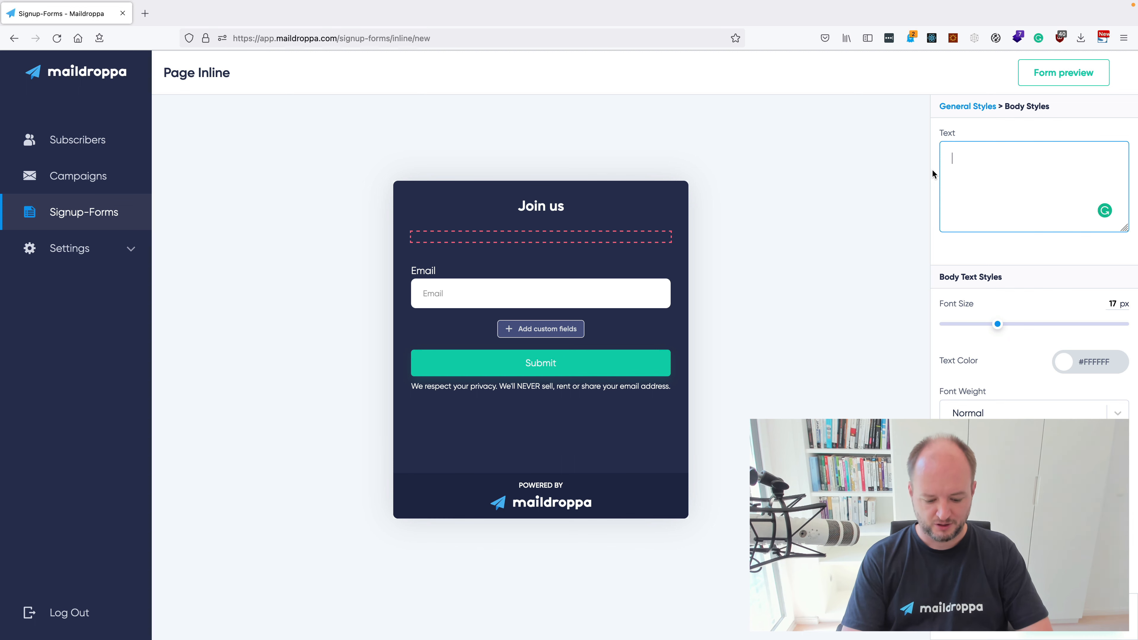
text(Hello there )
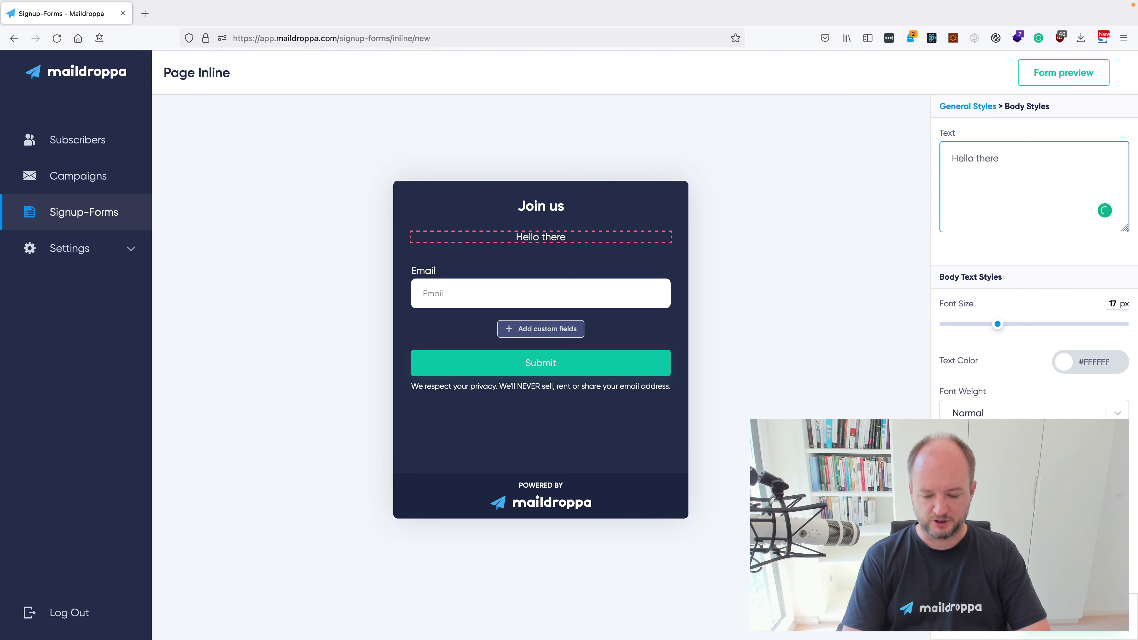
text(please join us!)
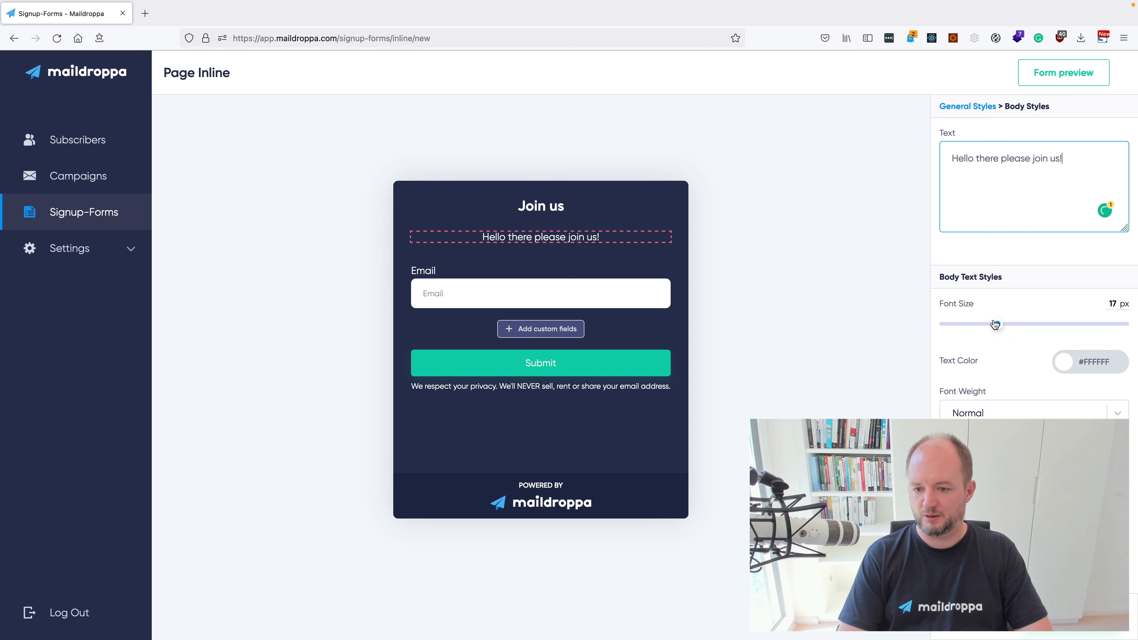
drag(995, 324, 1075, 321)
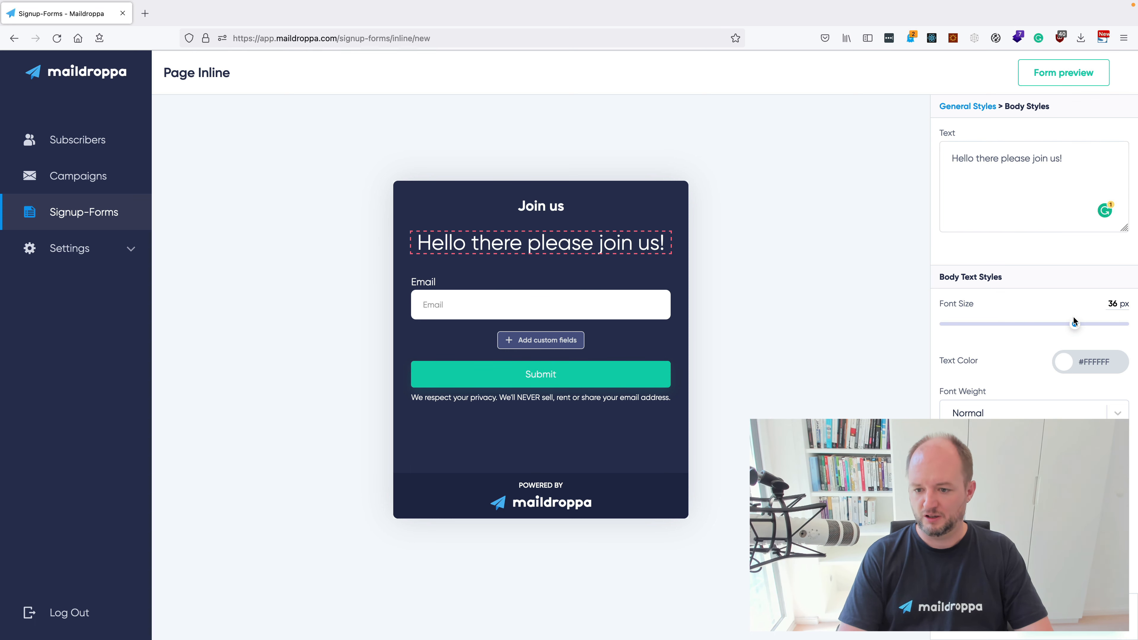
click(1065, 362)
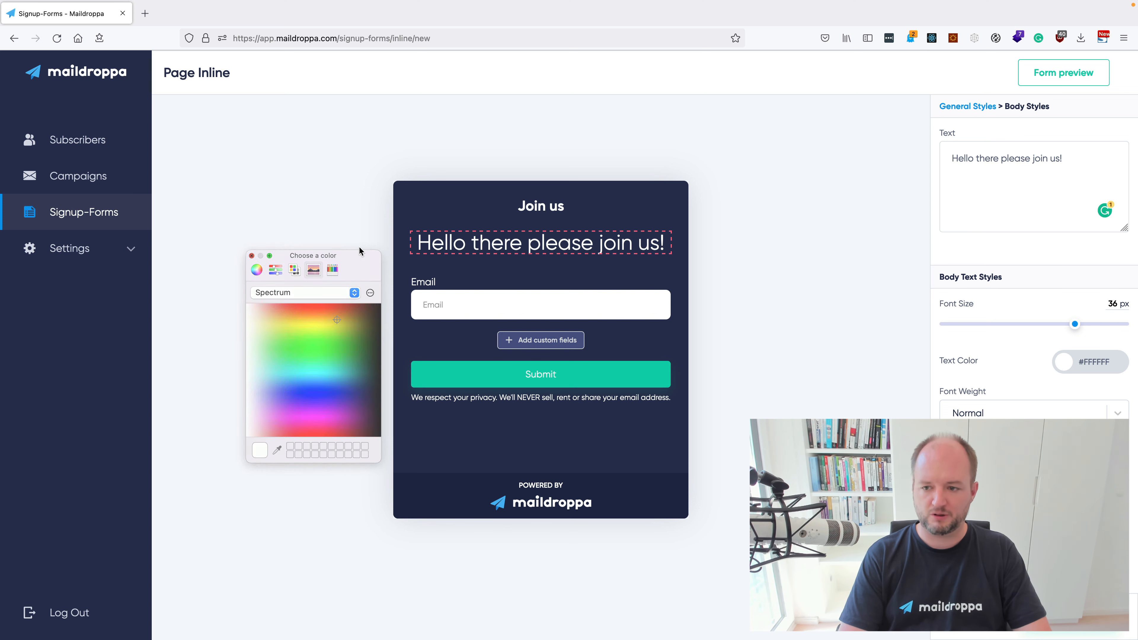
Set the form's general background color to the Clover green pencil color (#008E00)
click(989, 108)
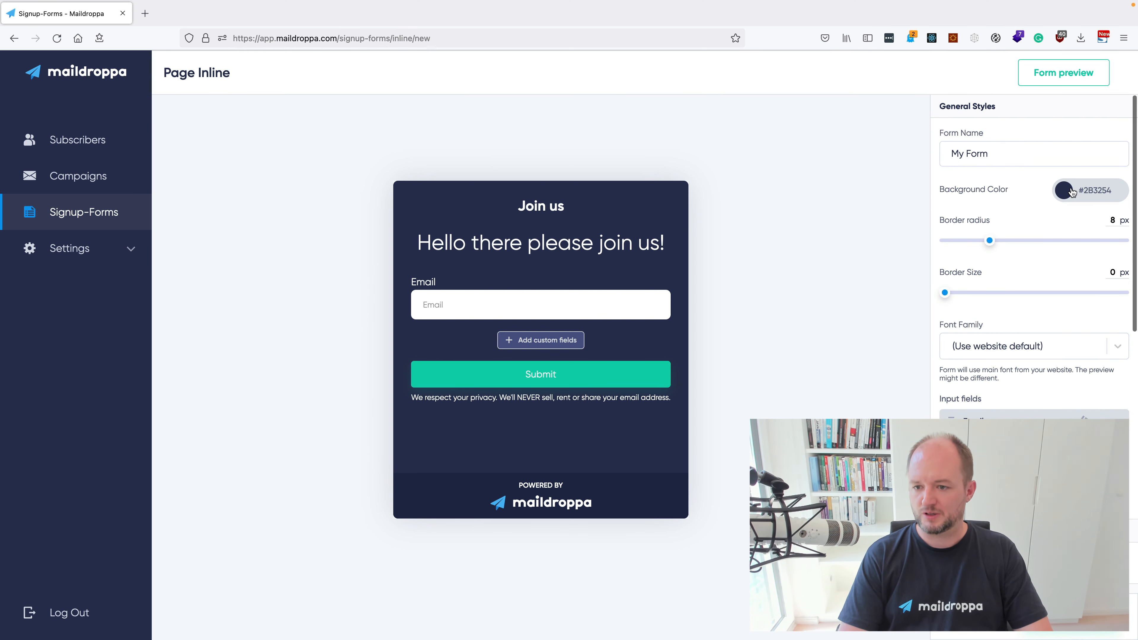
click(1073, 192)
click(294, 270)
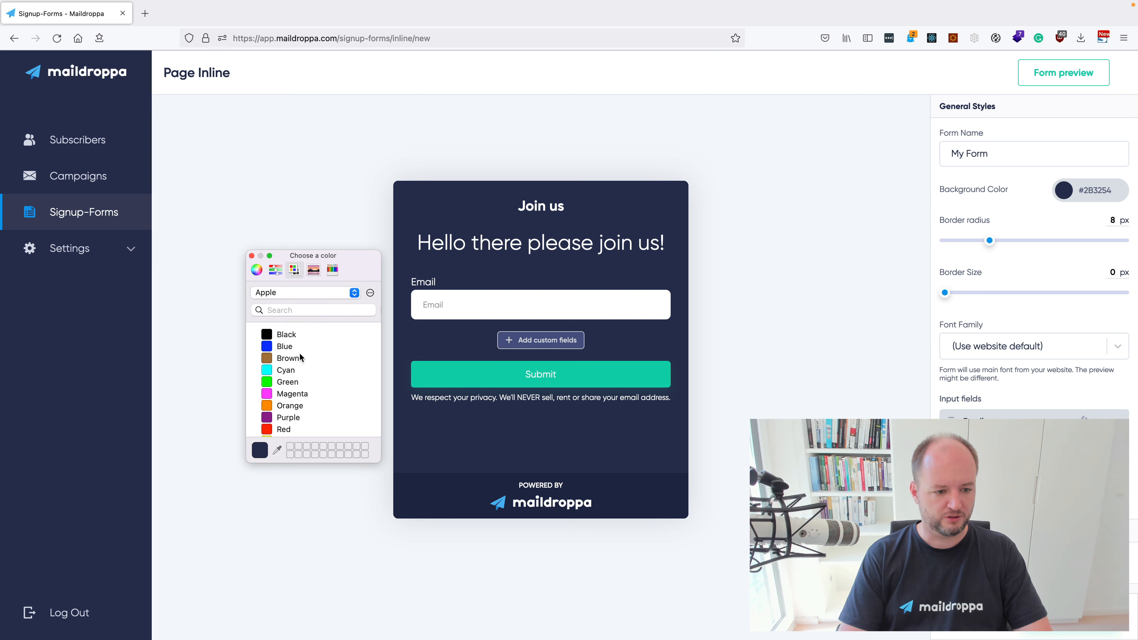
click(332, 270)
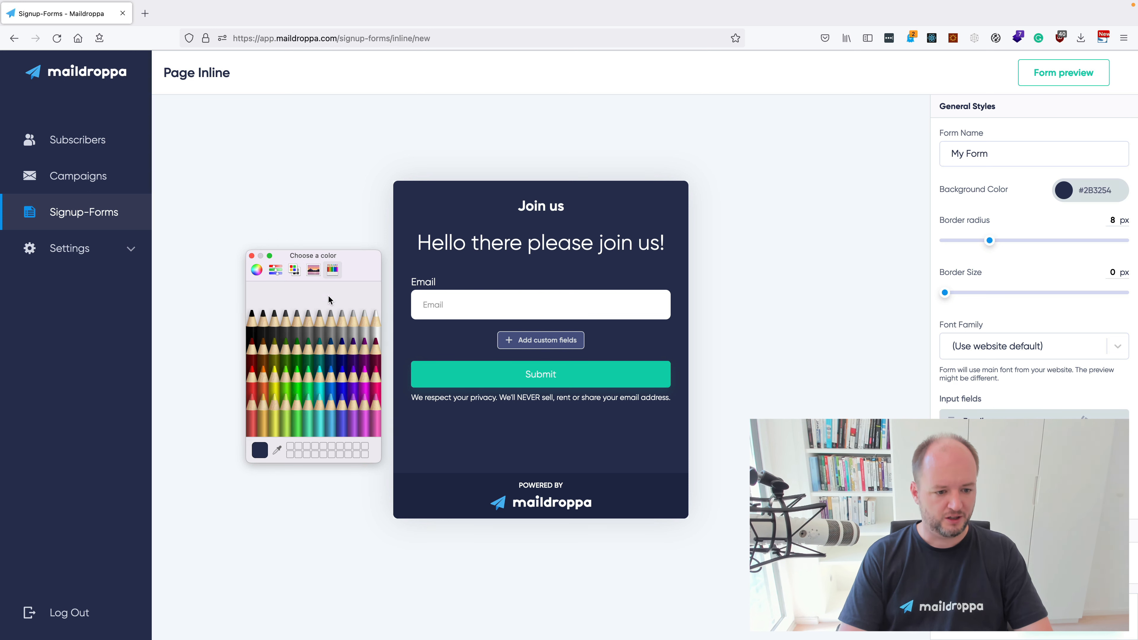
click(300, 359)
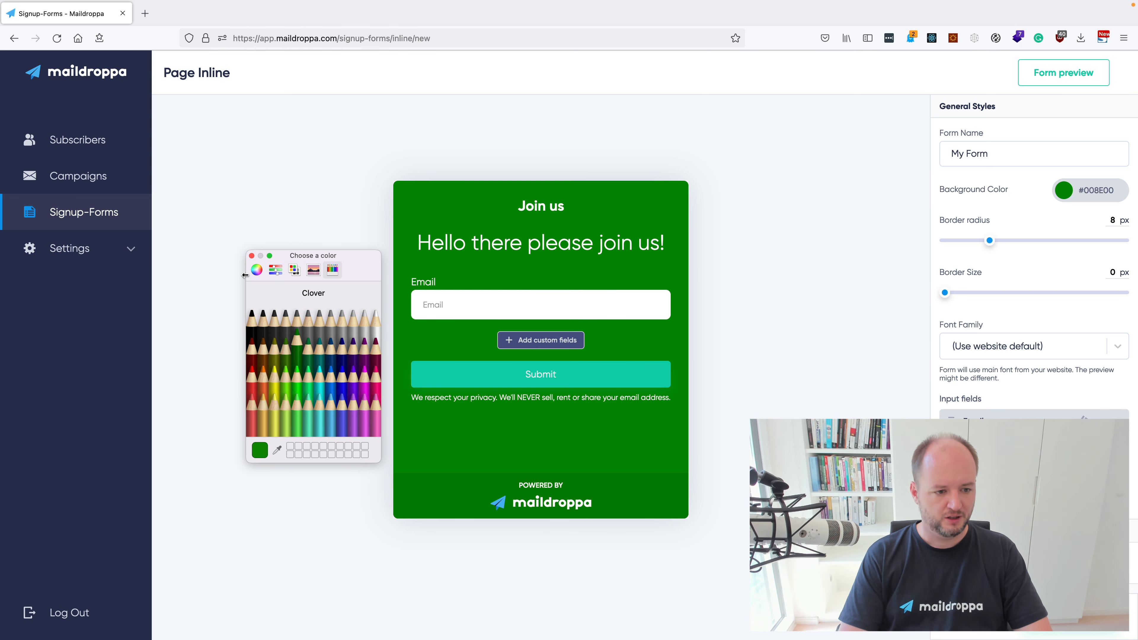
click(252, 257)
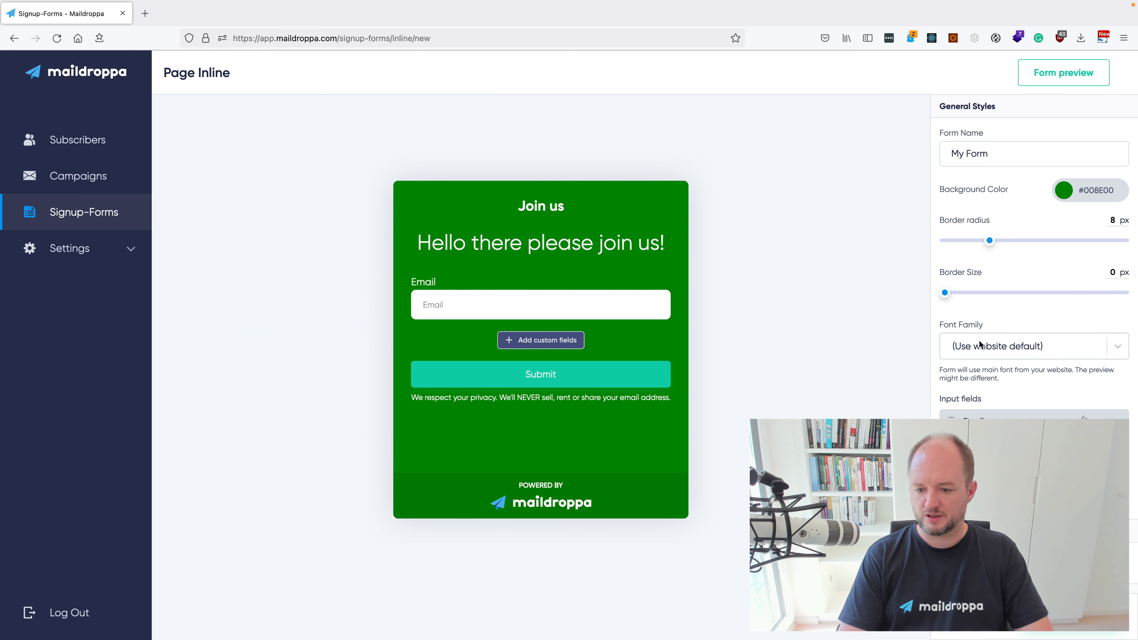
Clear the label of the Email input field, keeping "Email" as its placeholder
scroll(988, 345, down, 5)
scroll(989, 346, down, 6)
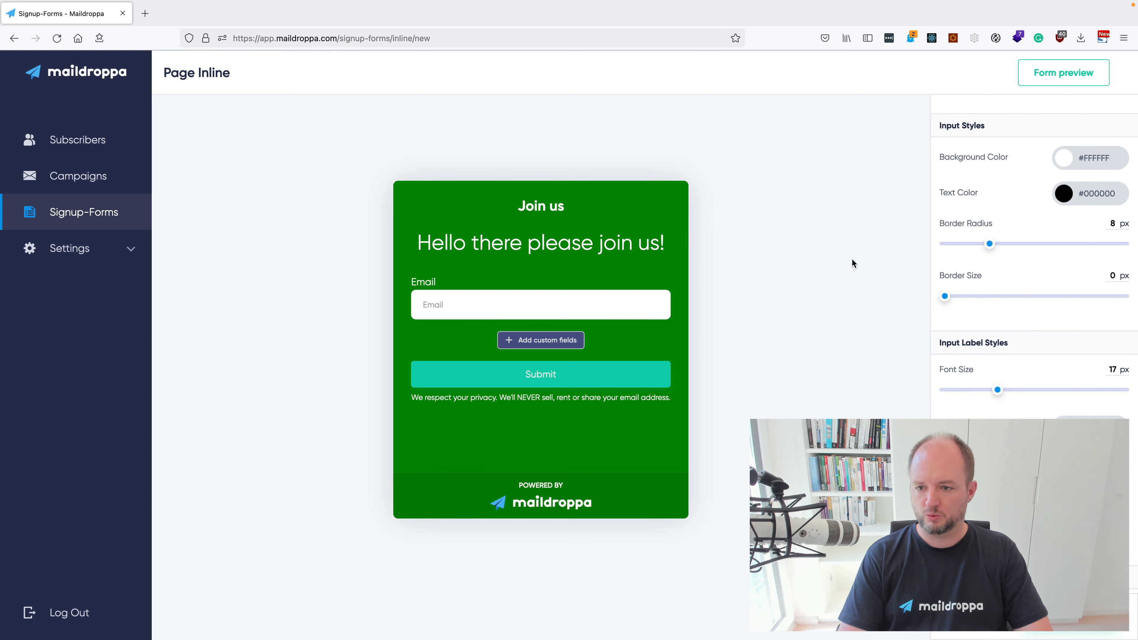
scroll(997, 263, down, 1)
scroll(998, 261, up, 10)
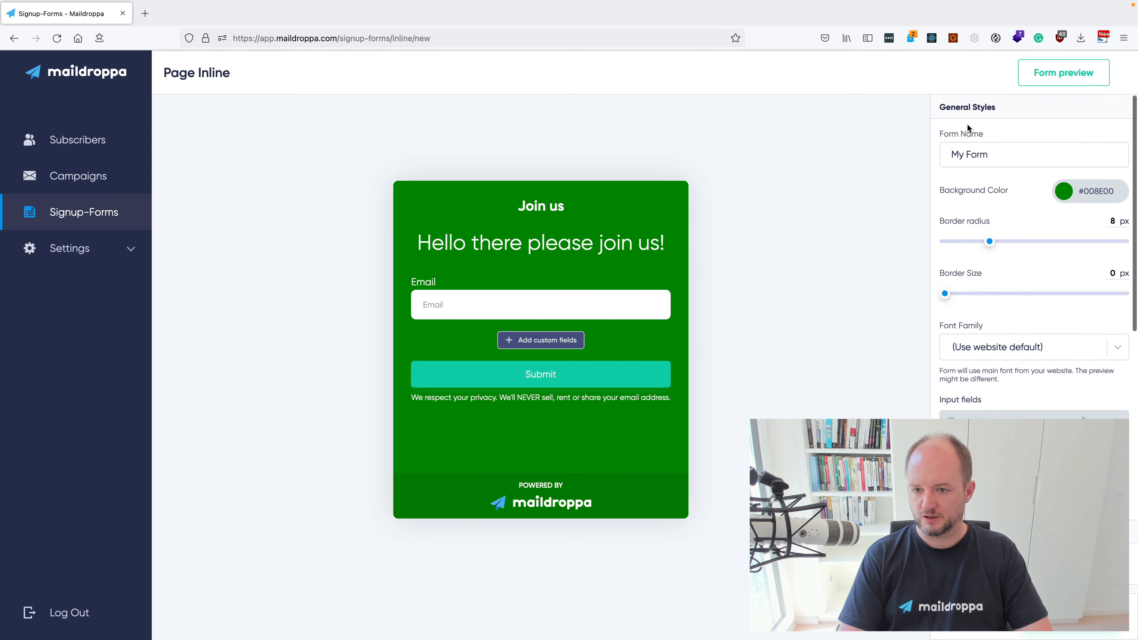
click(1083, 422)
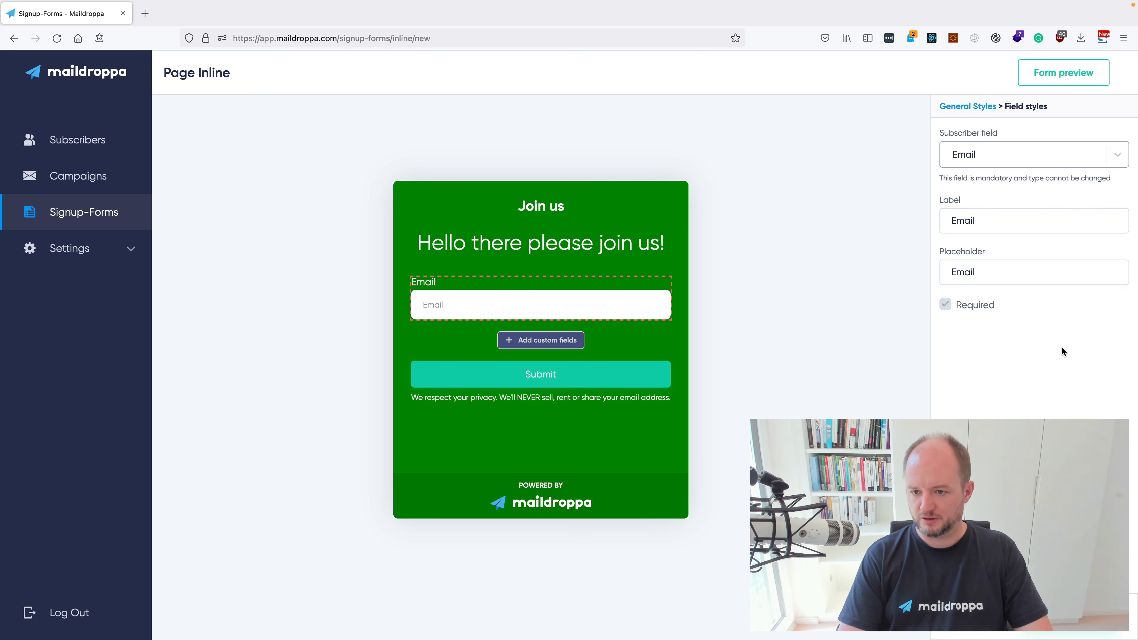
double_click(993, 221)
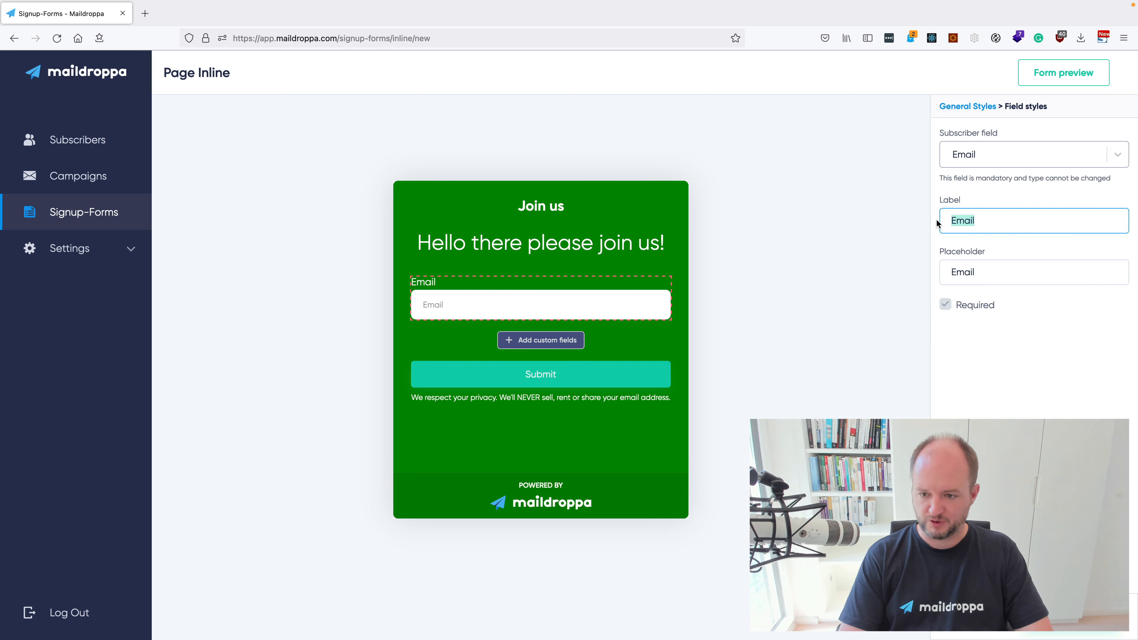
key(BackSpace)
click(967, 279)
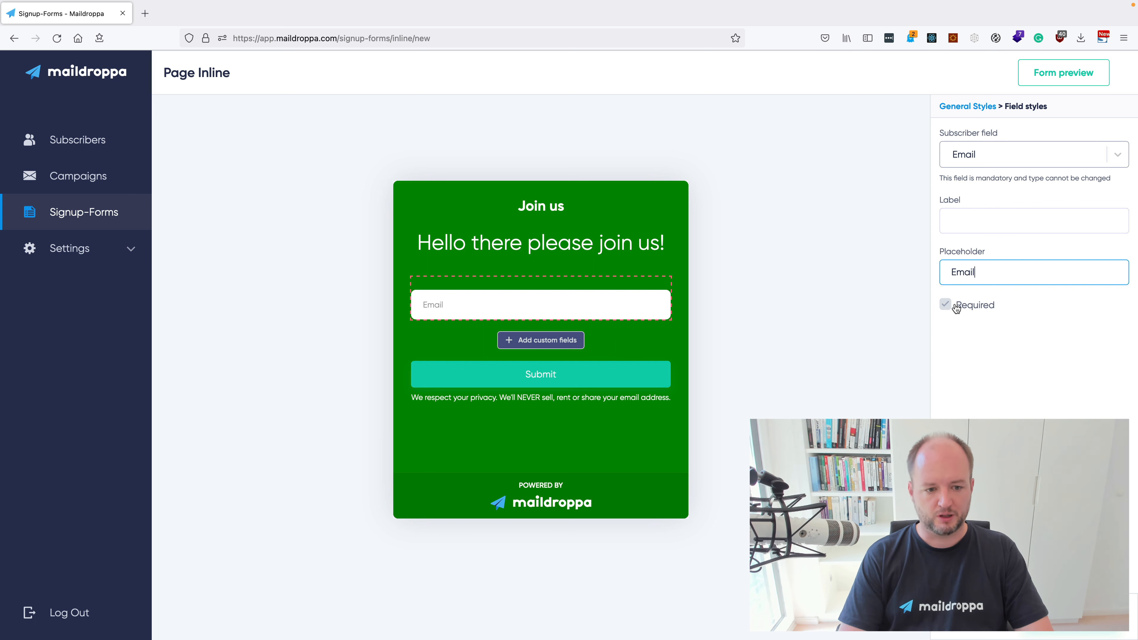
Add an Age custom field to the form with an empty label and "Age" as the placeholder
click(976, 107)
scroll(1036, 265, down, 4)
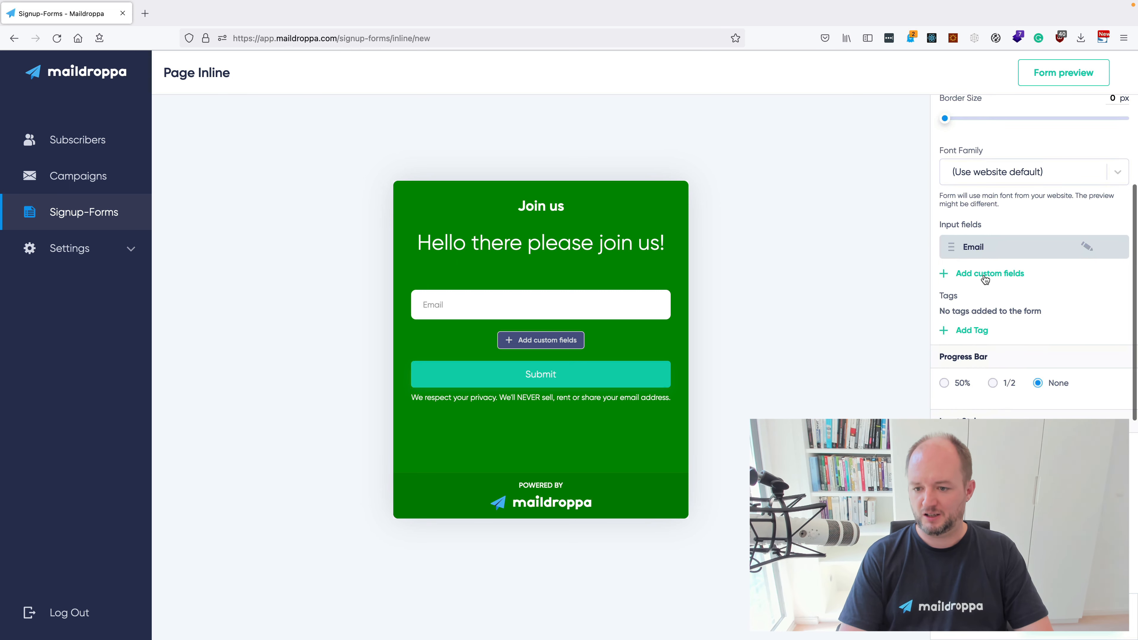
click(985, 276)
click(570, 277)
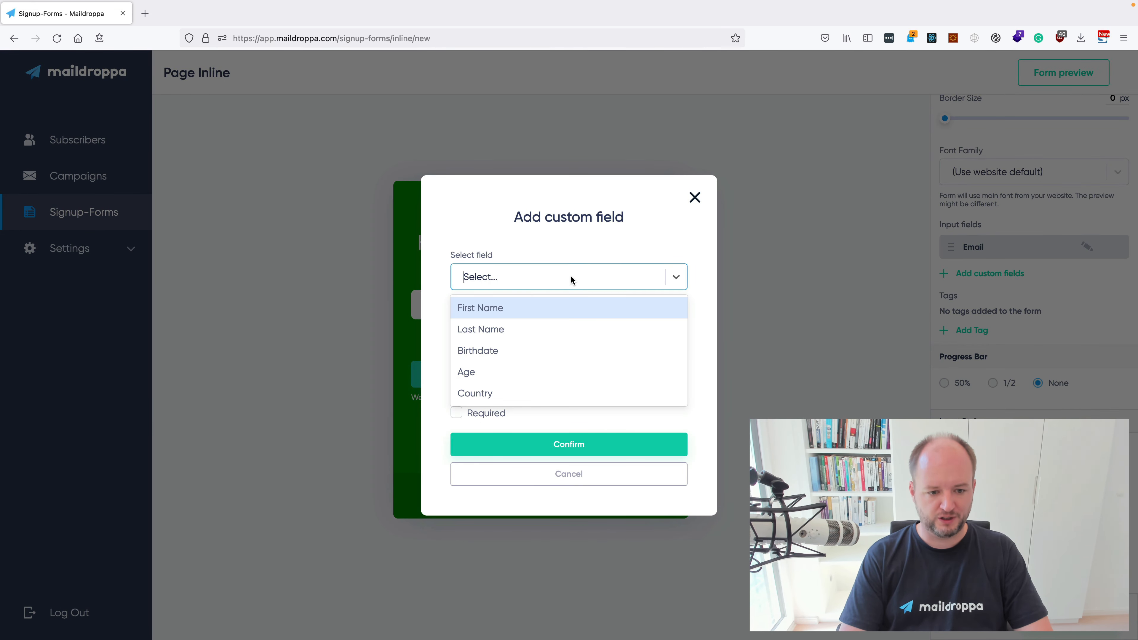
click(532, 372)
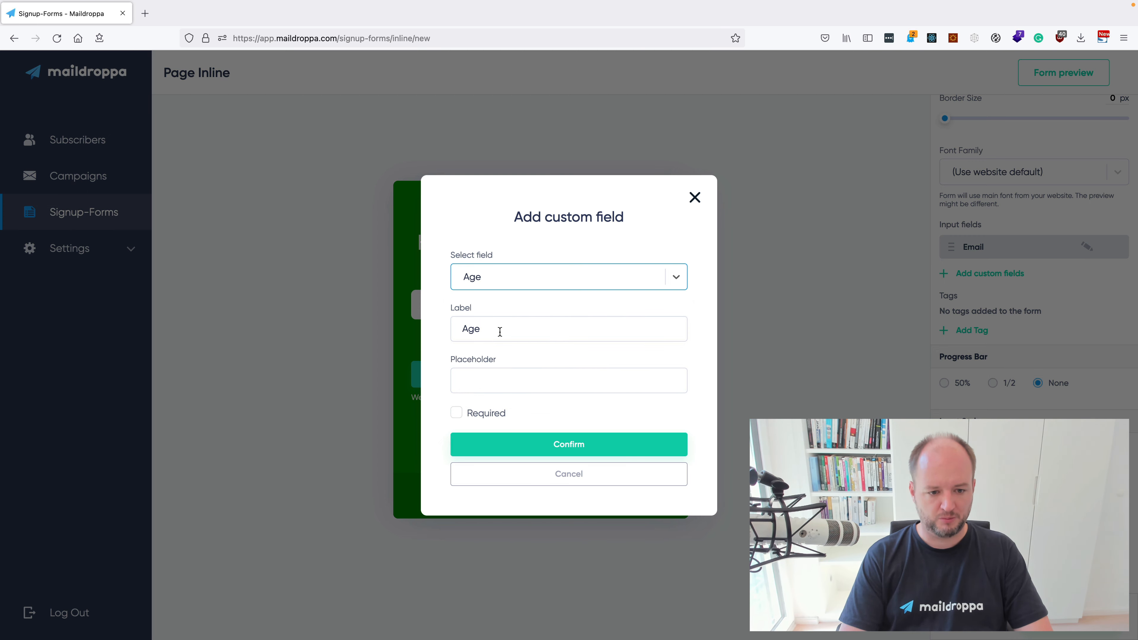
drag(500, 332, 432, 331)
key(ctrl+x)
click(457, 380)
key(ctrl+v)
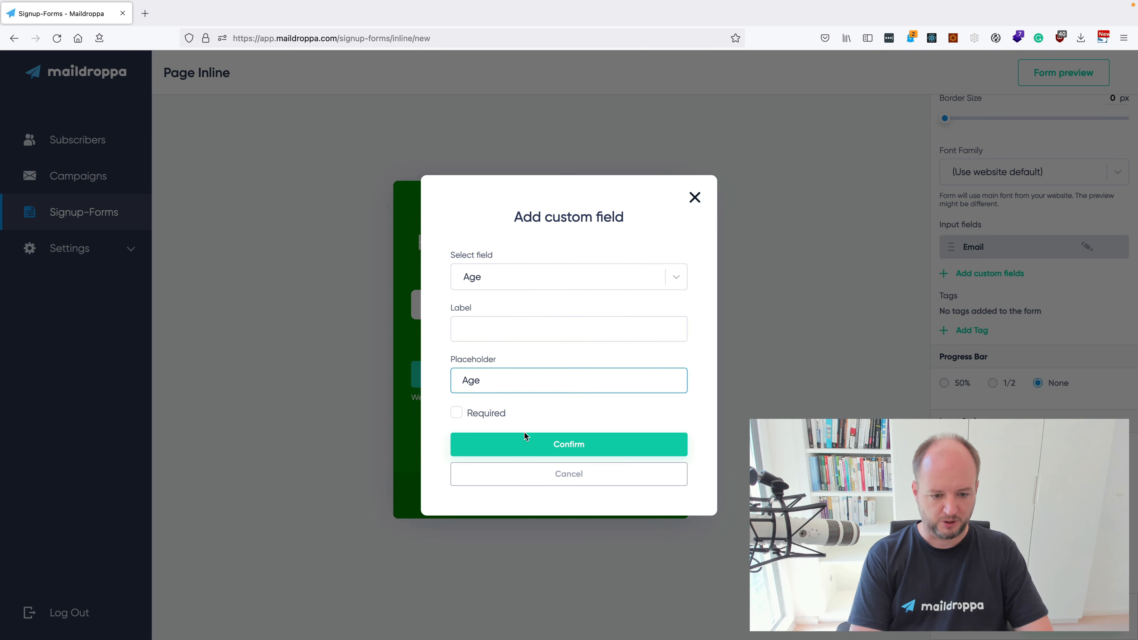
click(529, 442)
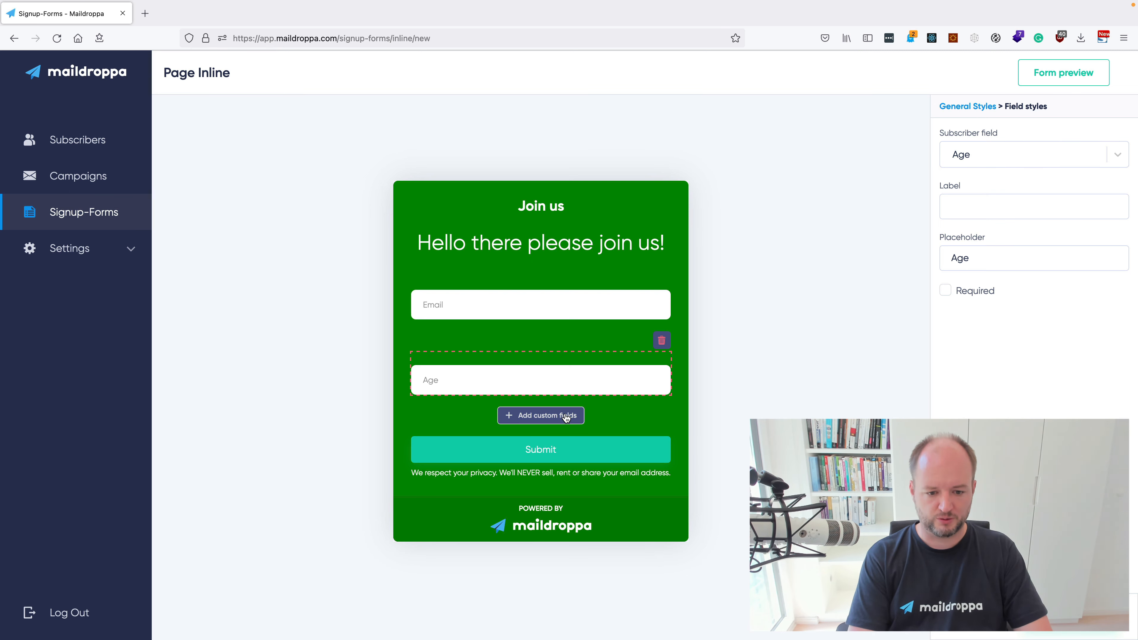
Add a Country custom field to the form with an empty label and "Country" as the placeholder
click(547, 417)
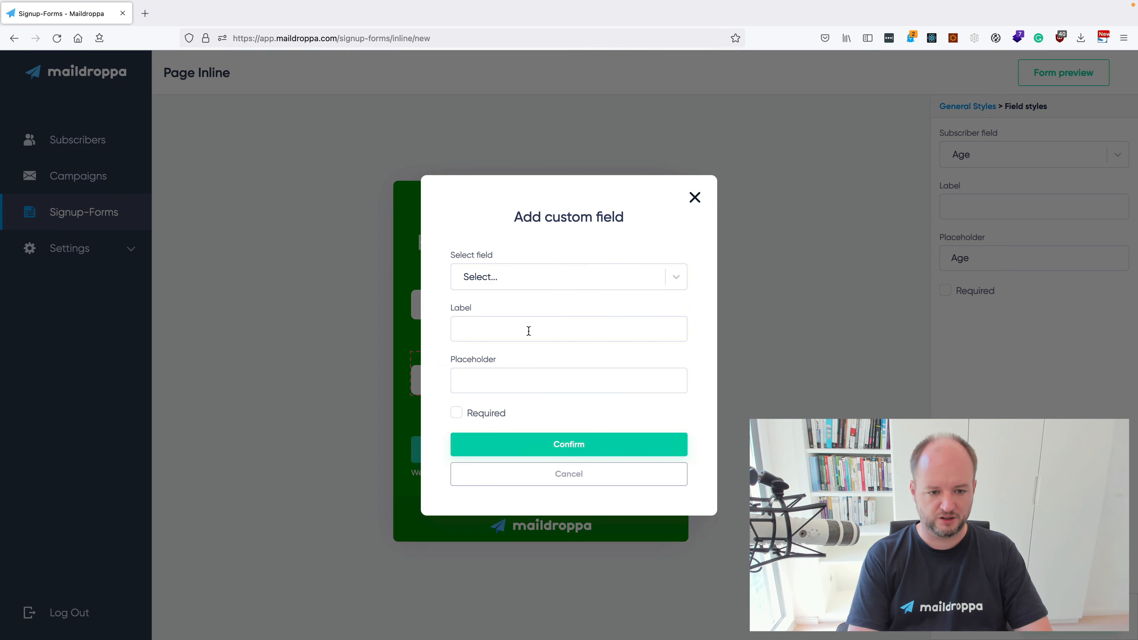
click(512, 281)
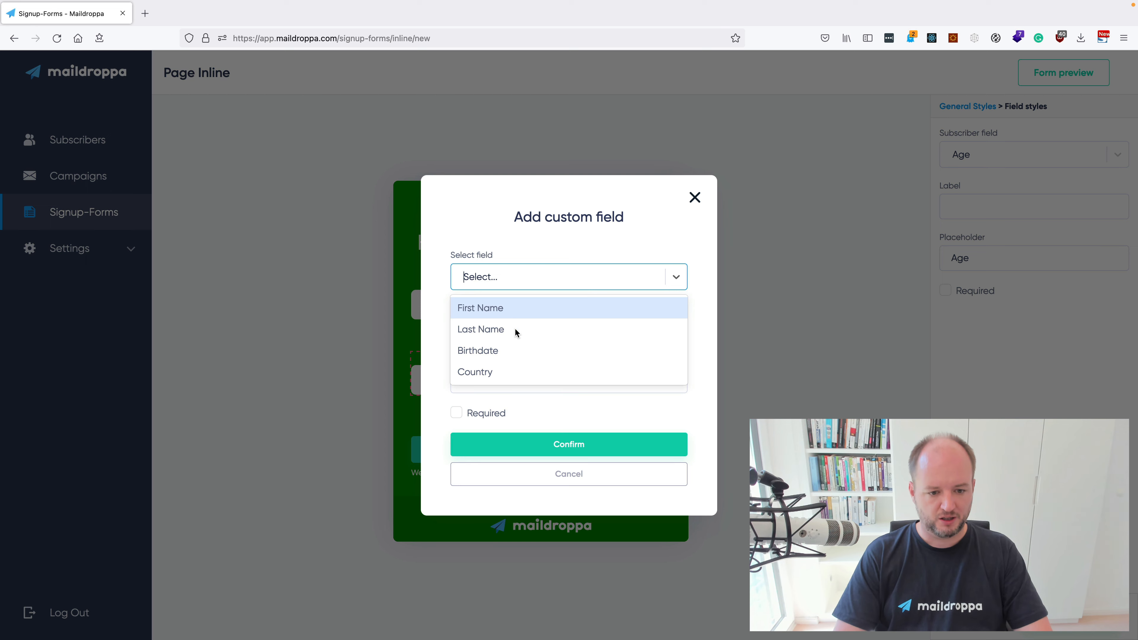
click(517, 370)
drag(512, 331, 429, 331)
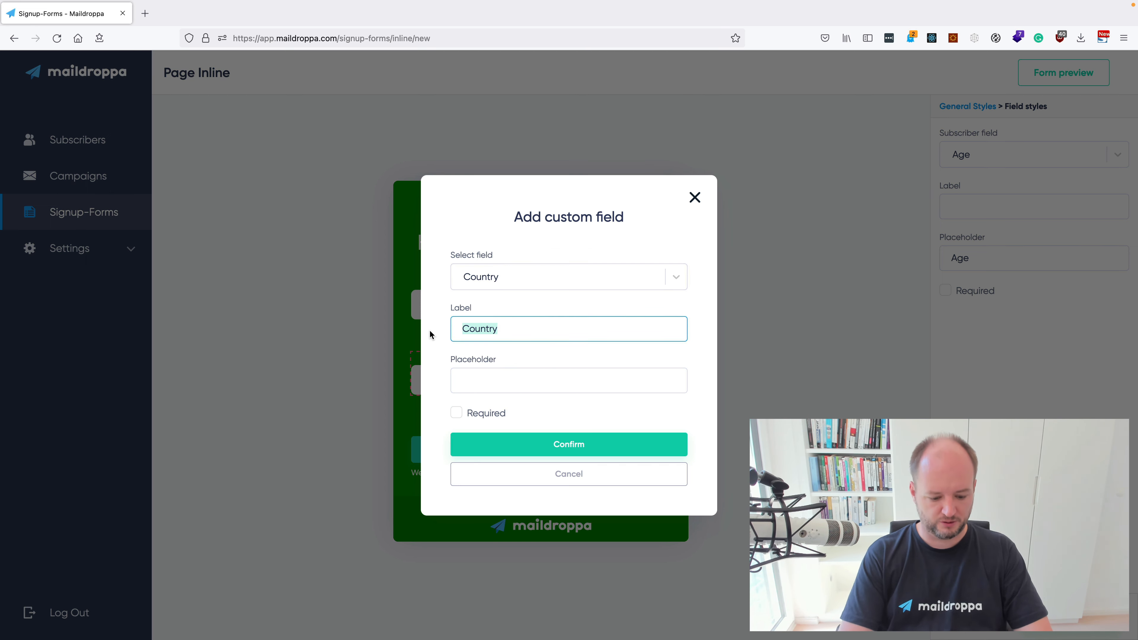
key(super+x)
click(466, 379)
key(super+v)
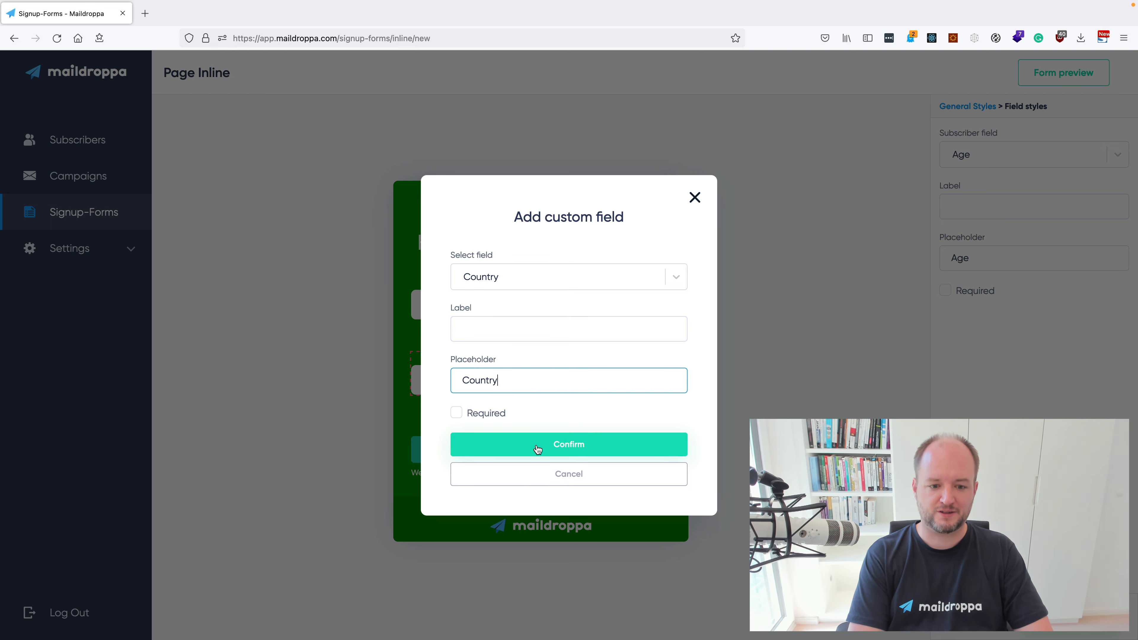
click(563, 448)
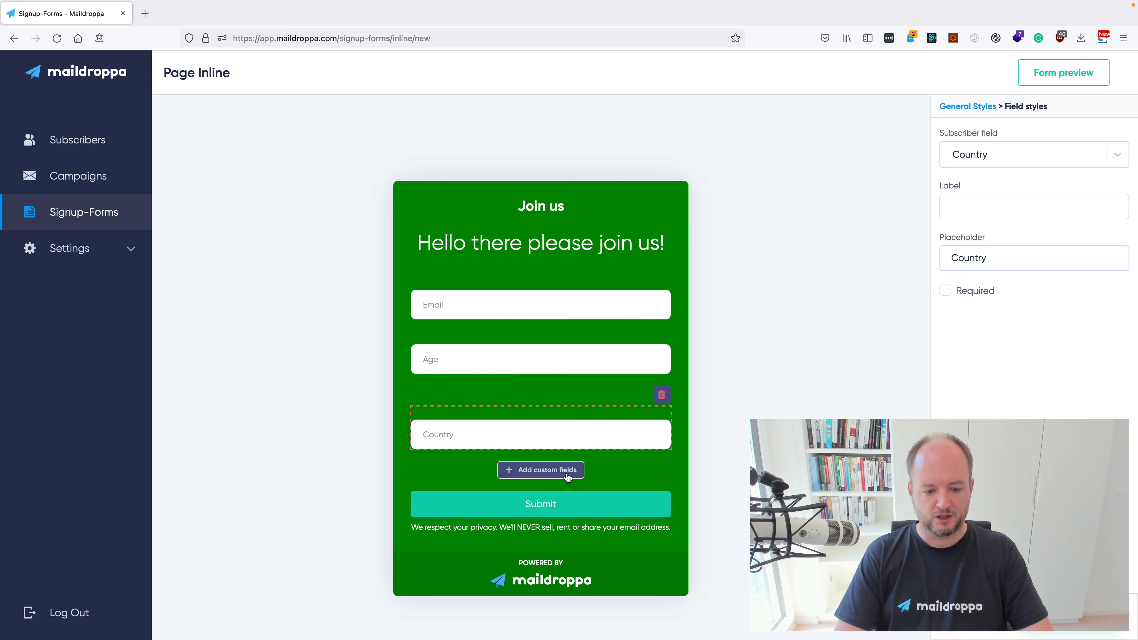
Set the Submit button's background color to the Teal pencil color (#009192)
click(580, 506)
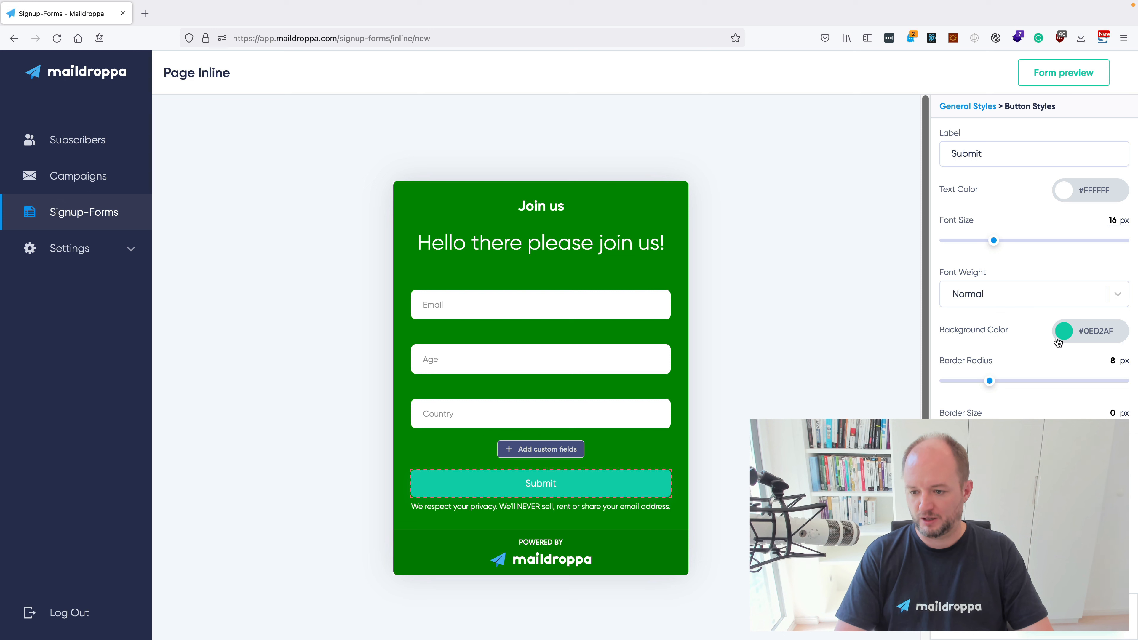
click(1065, 332)
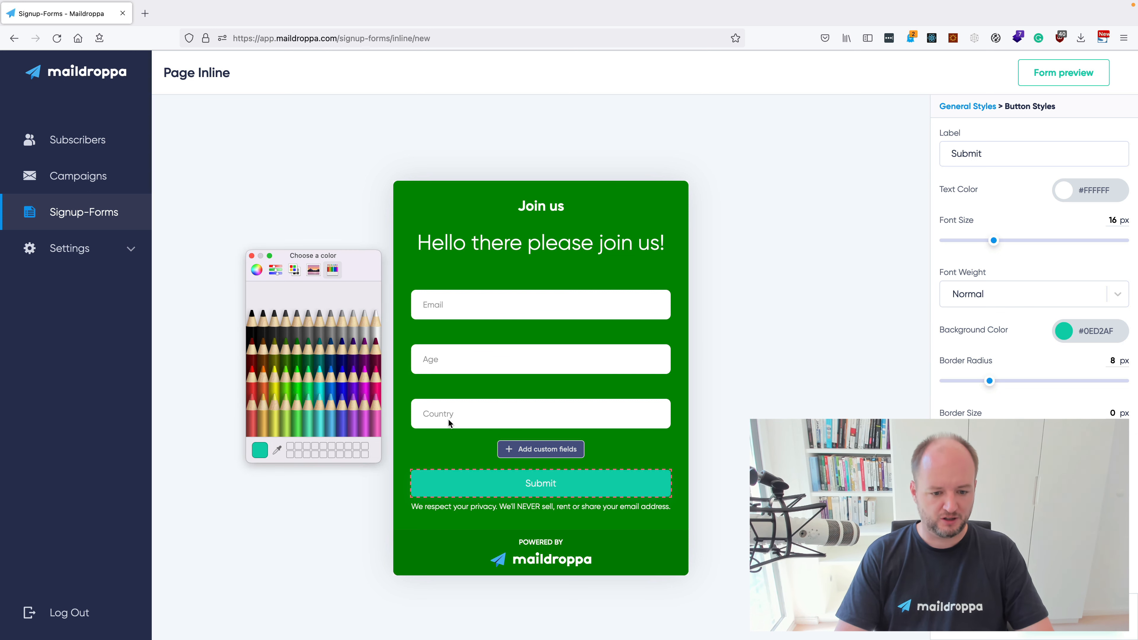
click(318, 357)
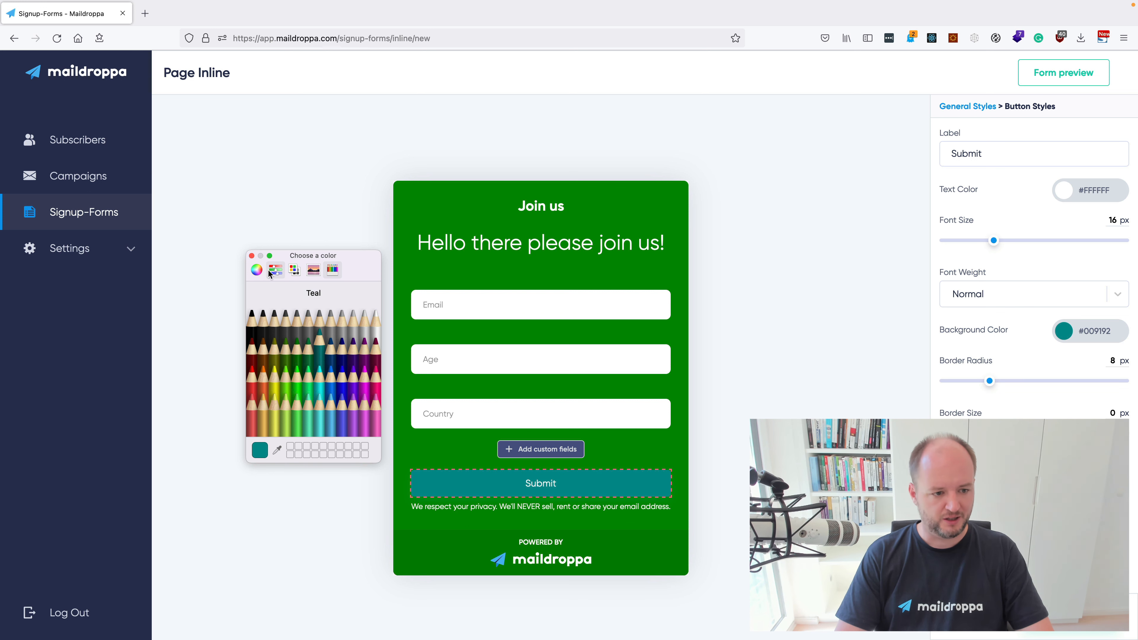
click(251, 256)
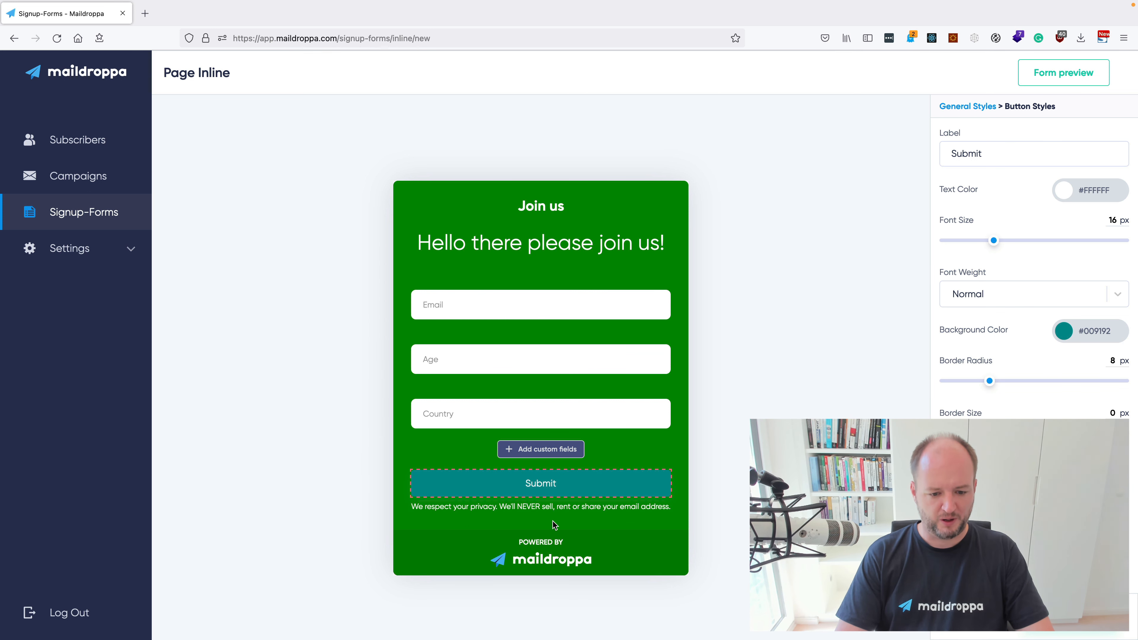
Replace "NEVER" with "never" in the footer's privacy text and set its font size to 25 px
click(560, 511)
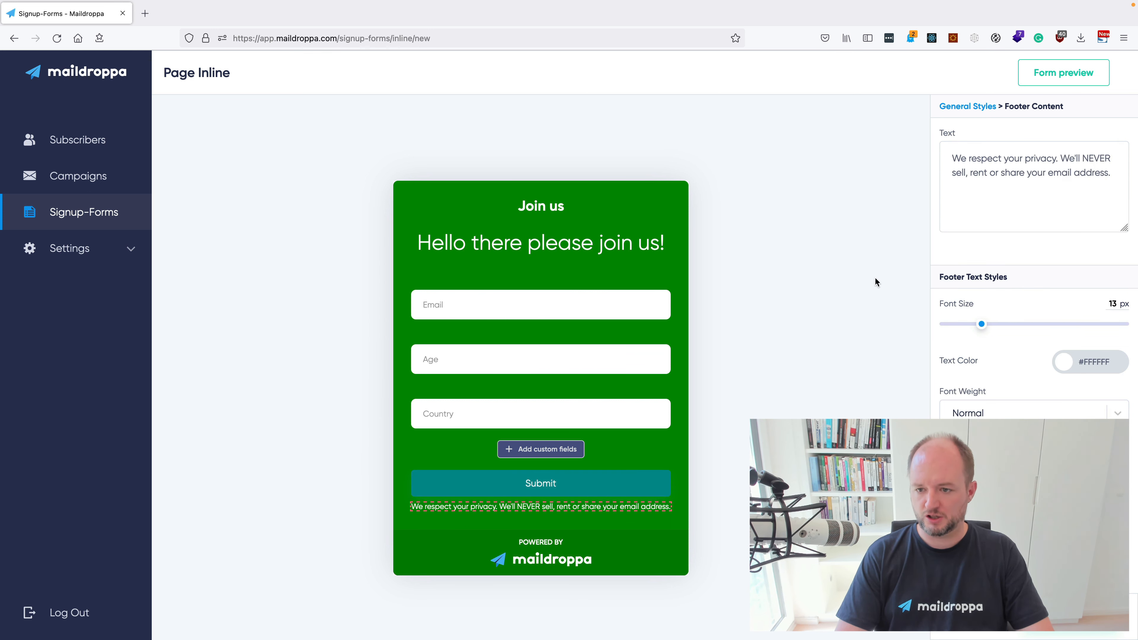
double_click(1098, 161)
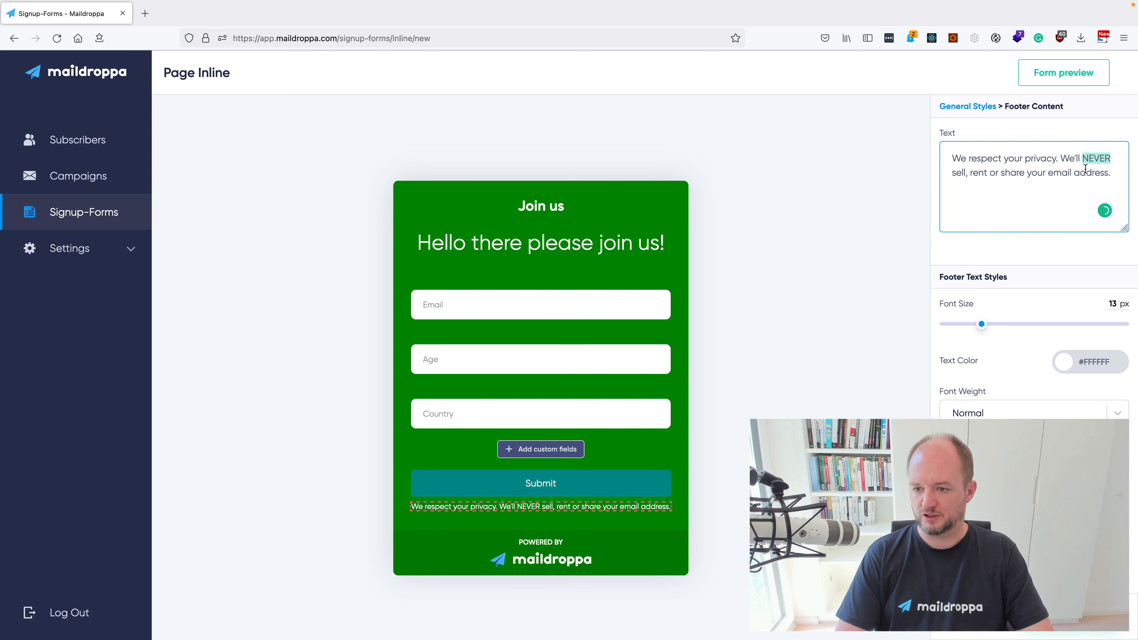
text(nev)
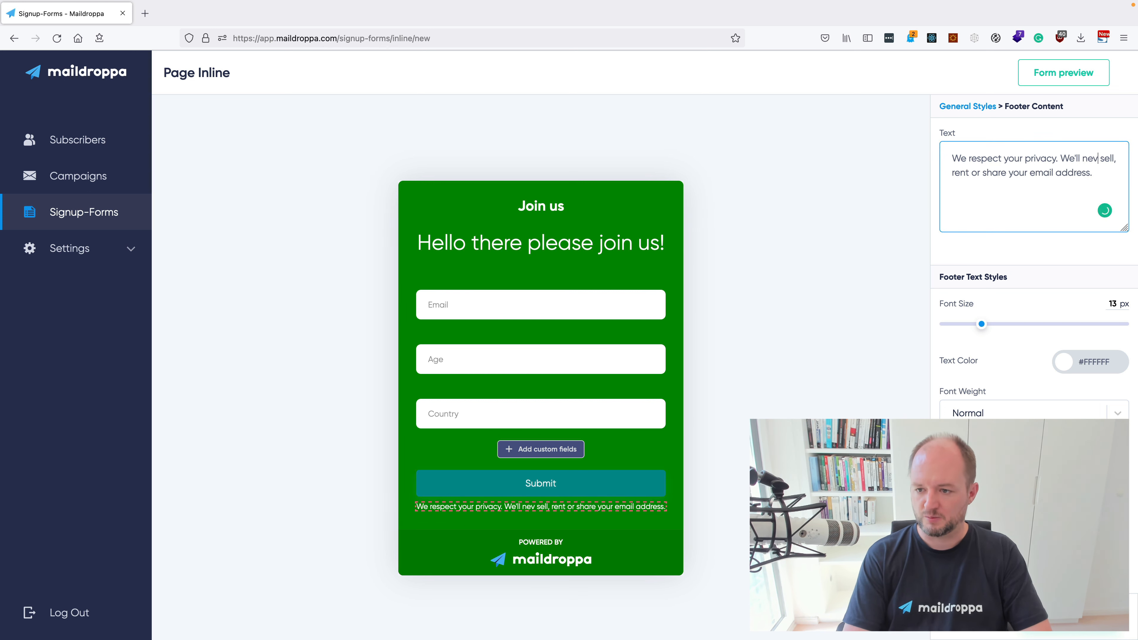
text(er)
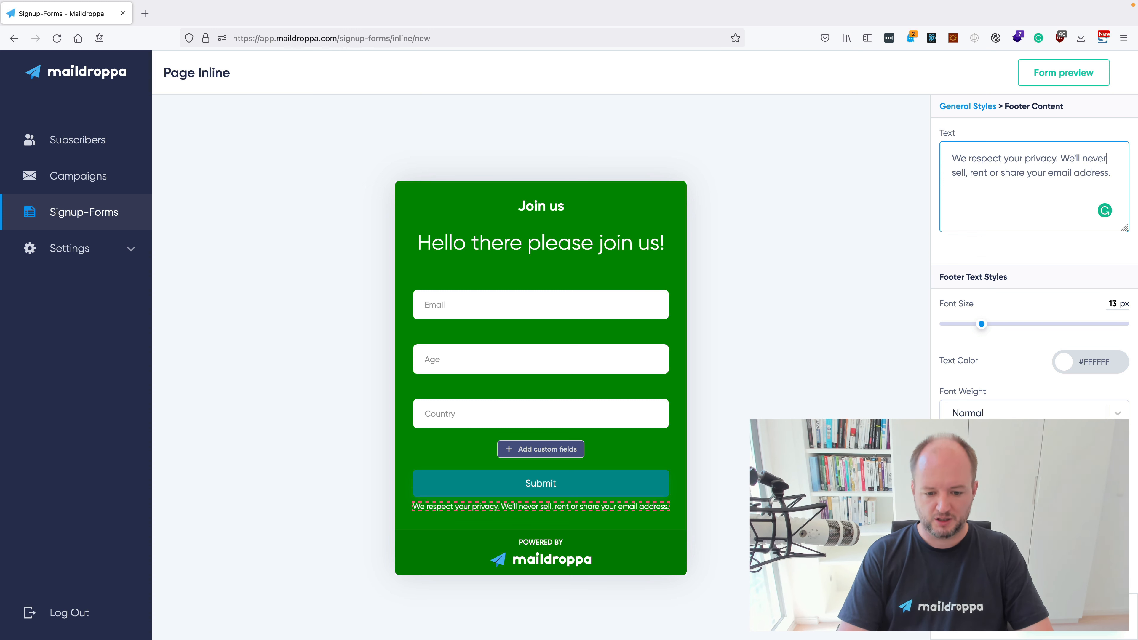
drag(981, 324, 1030, 326)
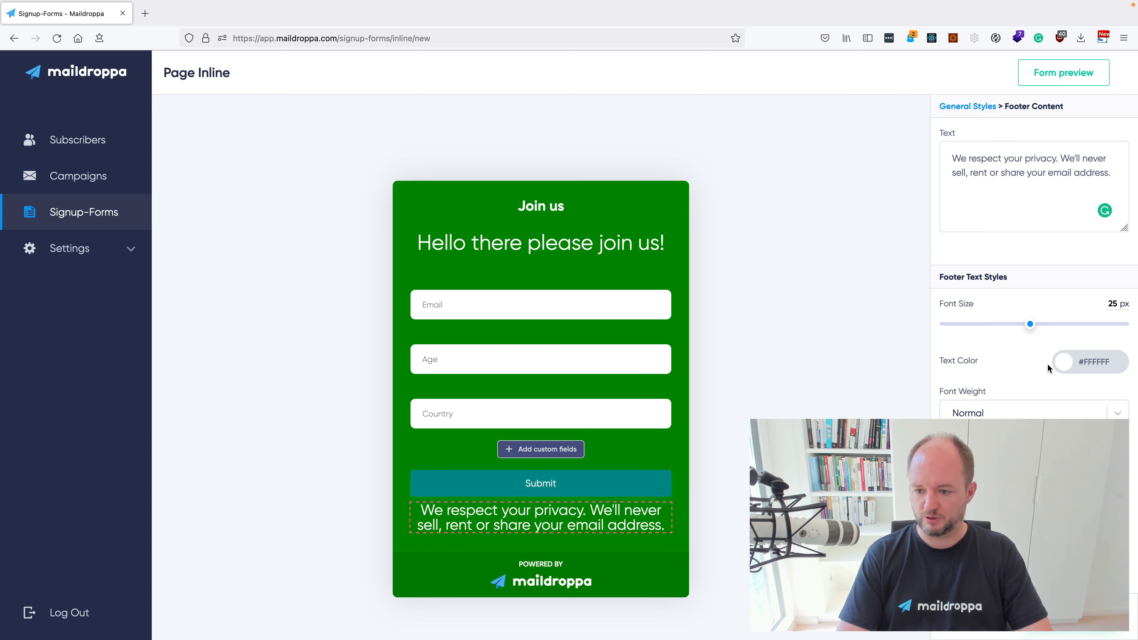
Set the footer text color to the Mercury pencil color (#EAEAEA)
click(1066, 363)
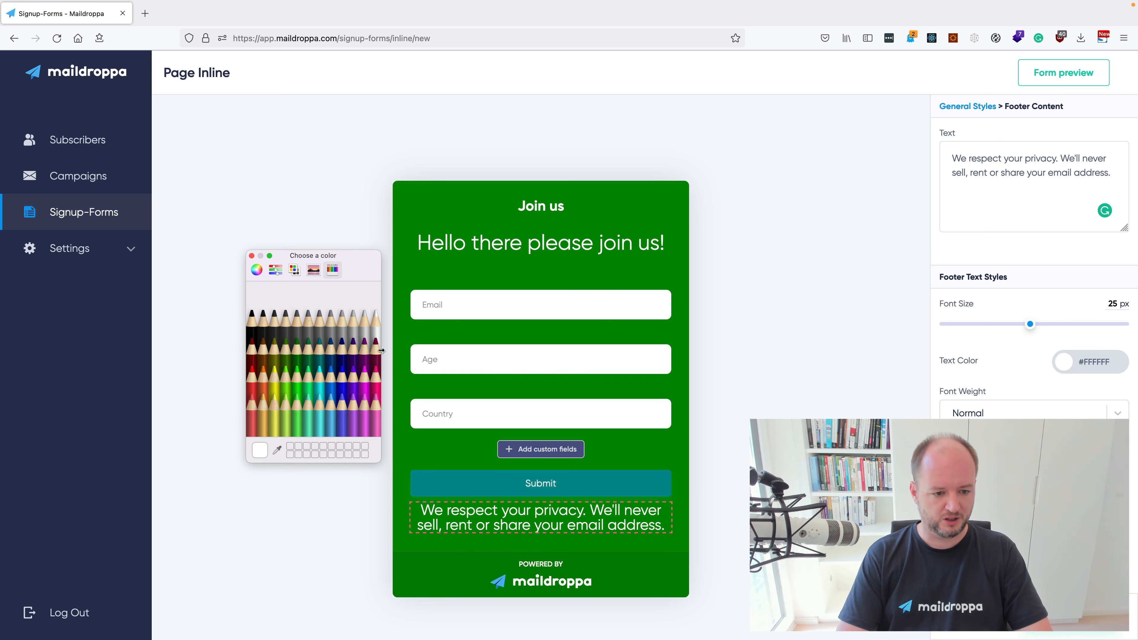
click(343, 378)
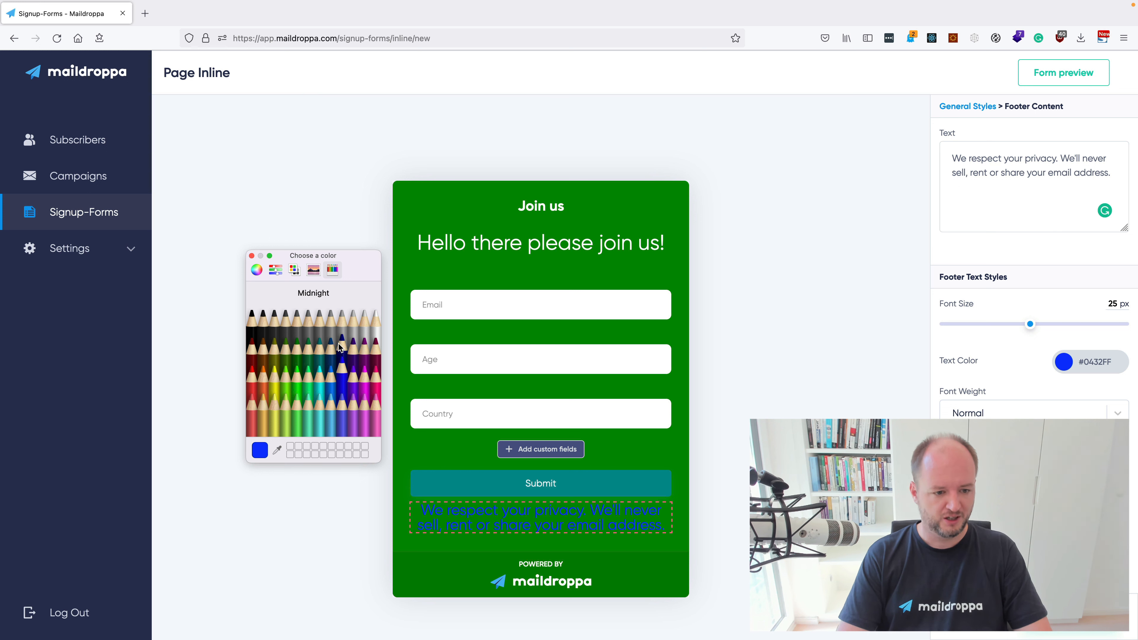
click(367, 332)
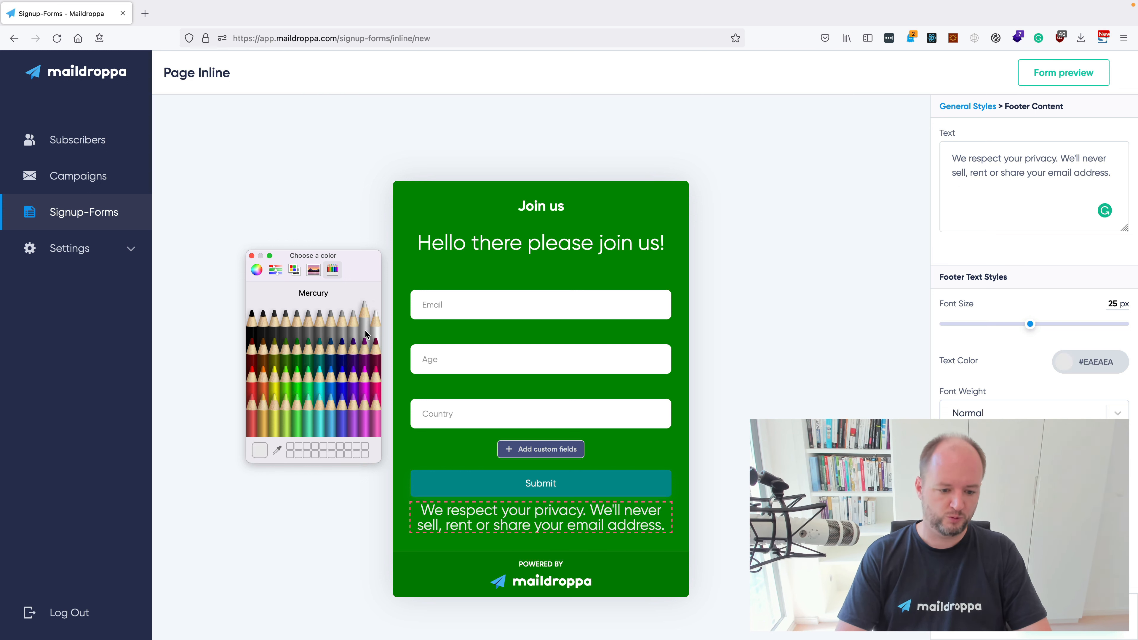
click(251, 255)
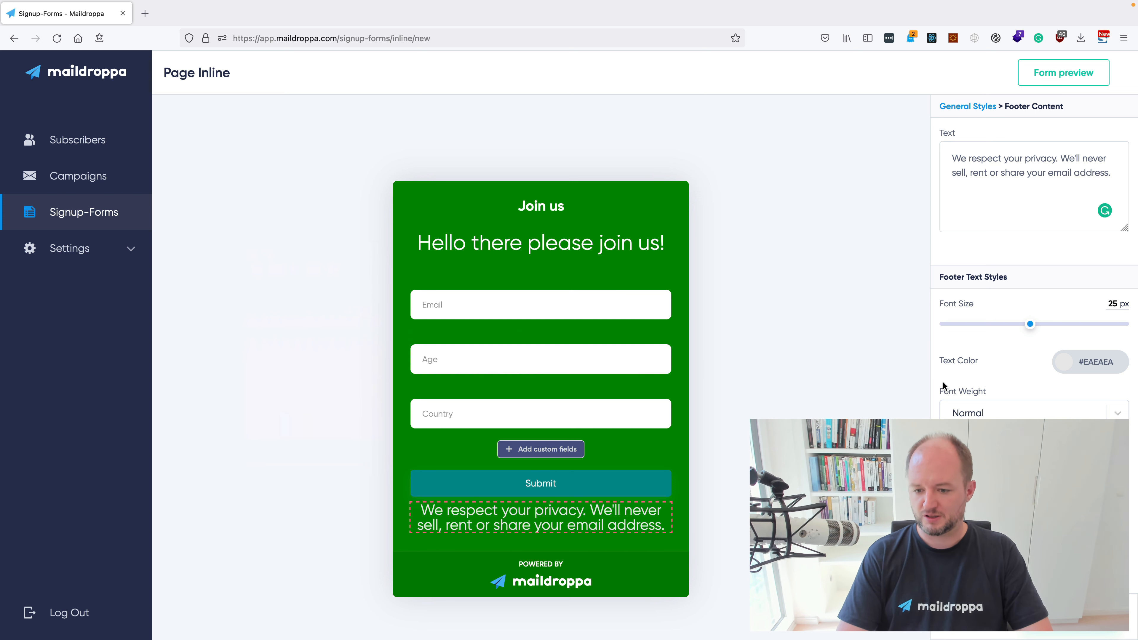
Add a 50% progress bar to the form and set its background color to the Midnight pencil color (#011892)
click(959, 112)
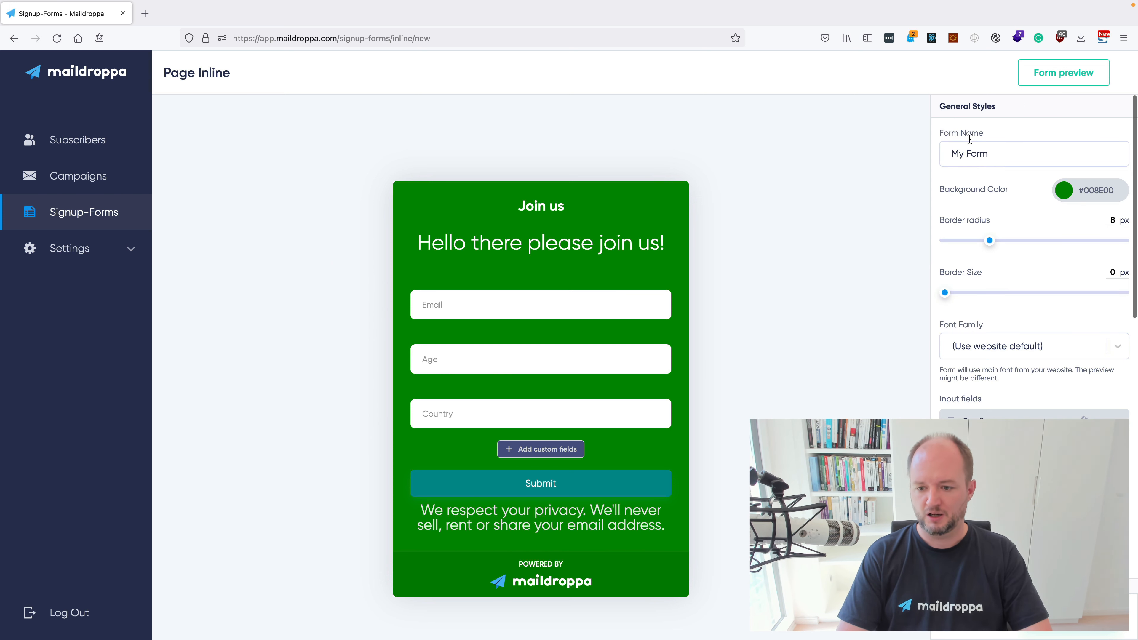
scroll(1011, 346, down, 10)
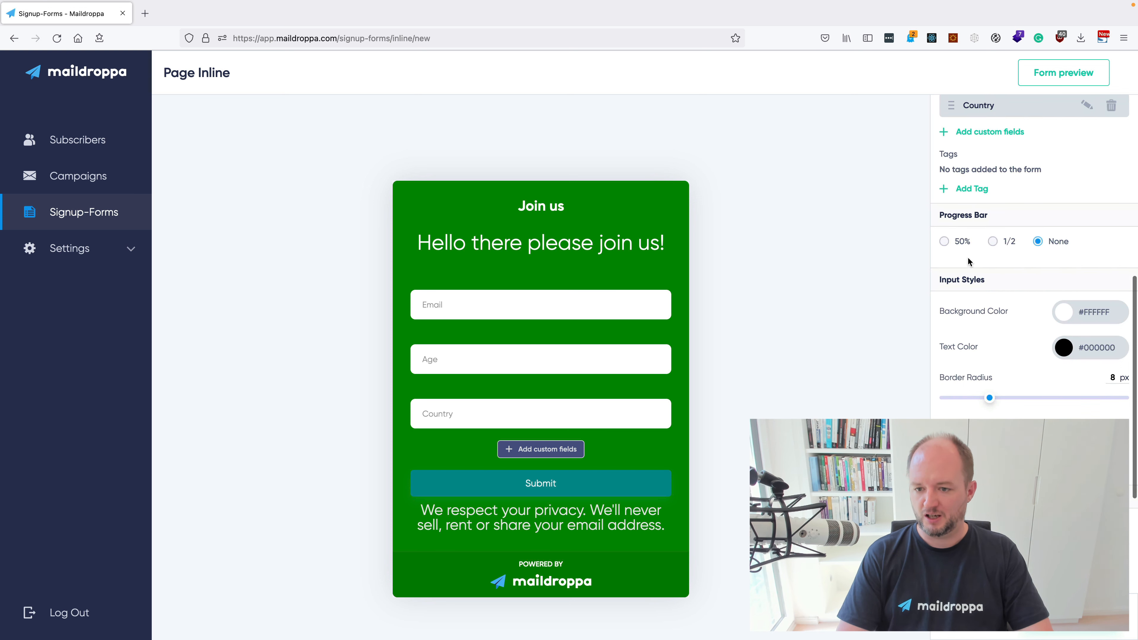
click(944, 245)
click(1065, 322)
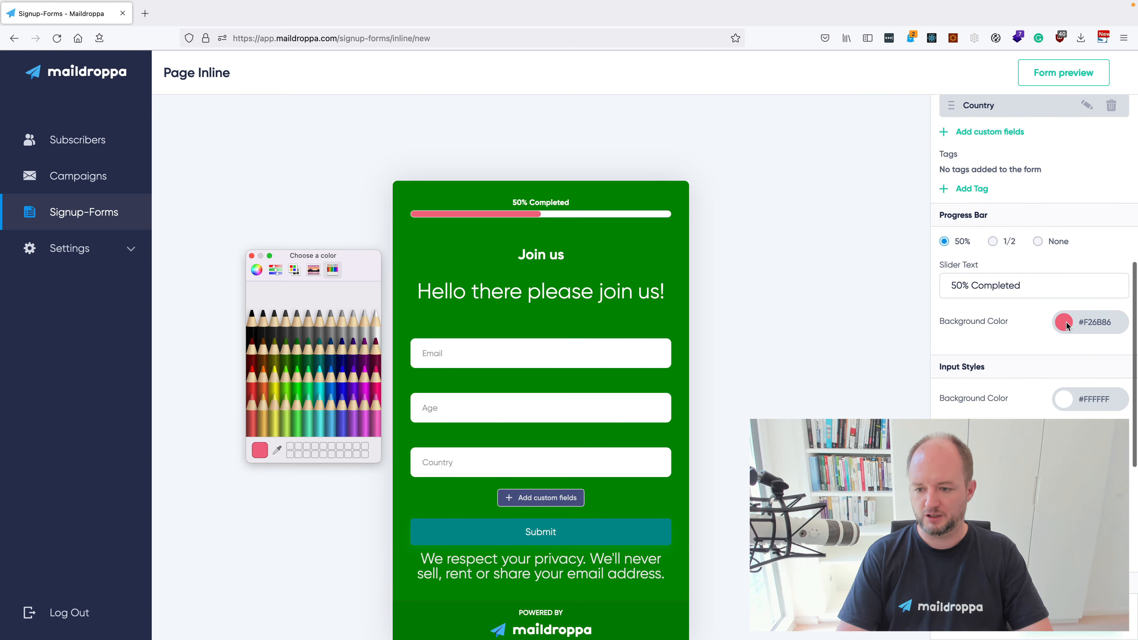
click(344, 365)
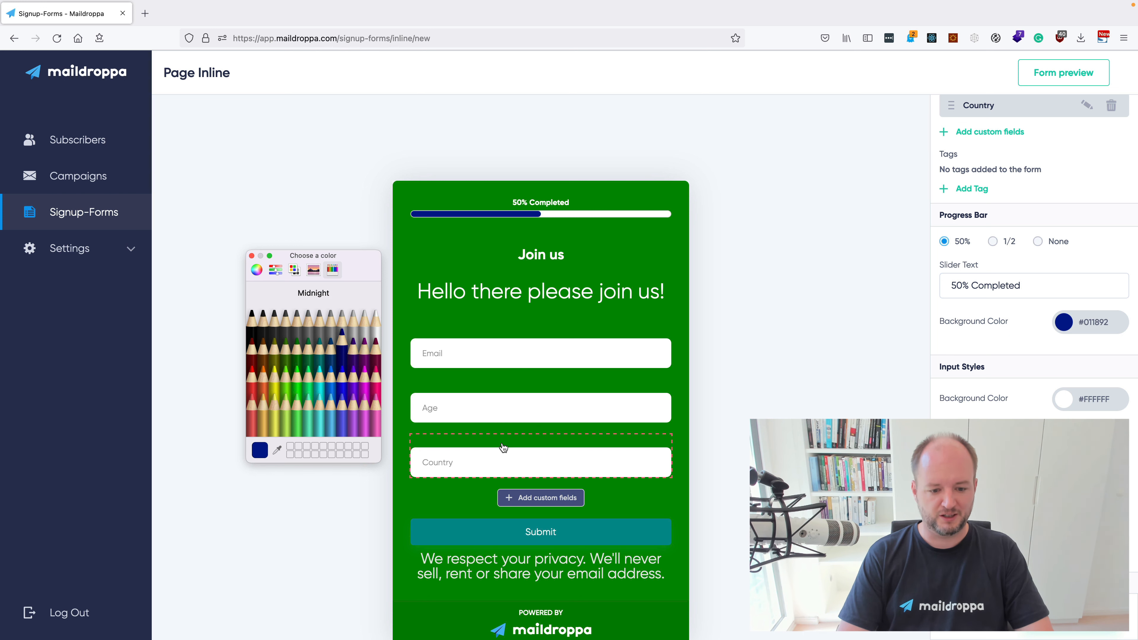
click(252, 256)
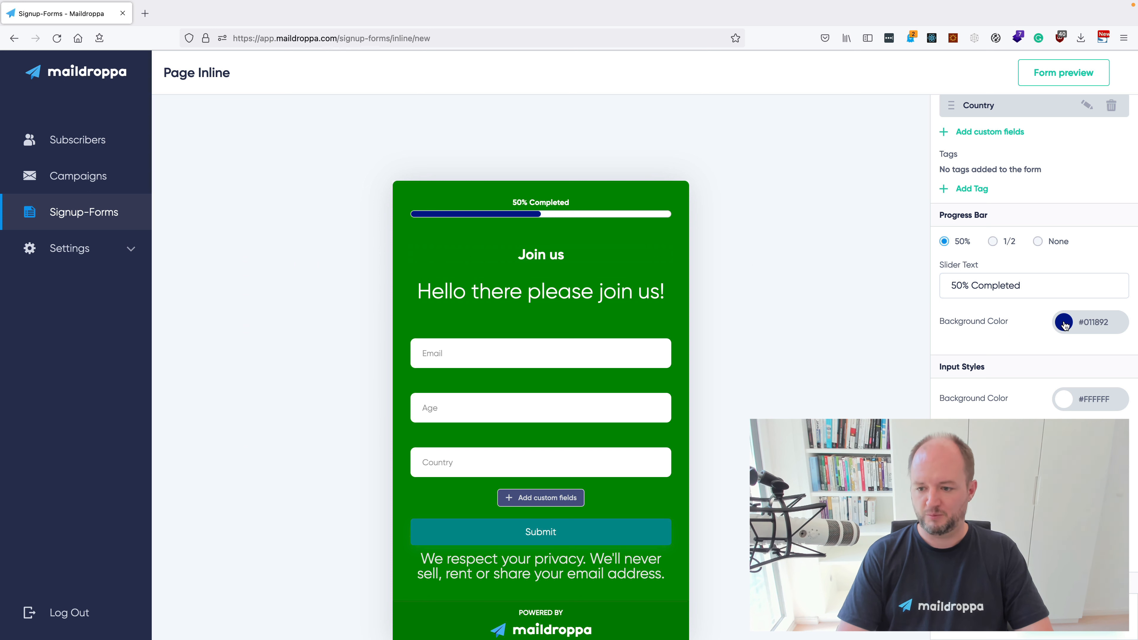
Switch the progress bar to the 1/2 step style and set its active step color to Midnight (#011892)
scroll(1066, 325, down, 3)
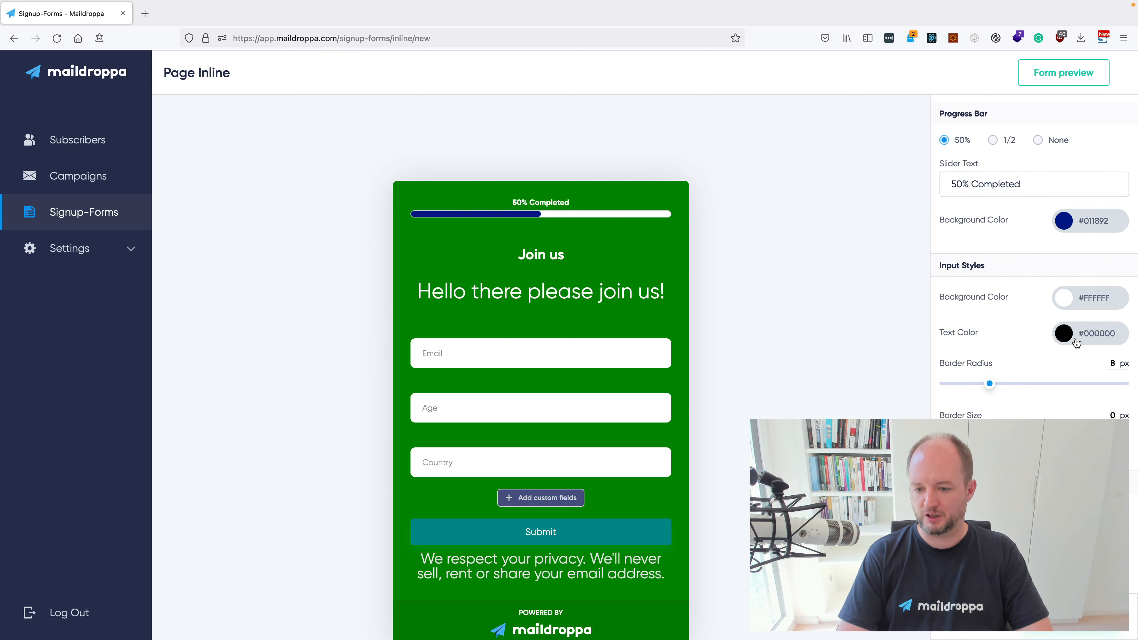
scroll(1052, 263, up, 1)
click(1003, 165)
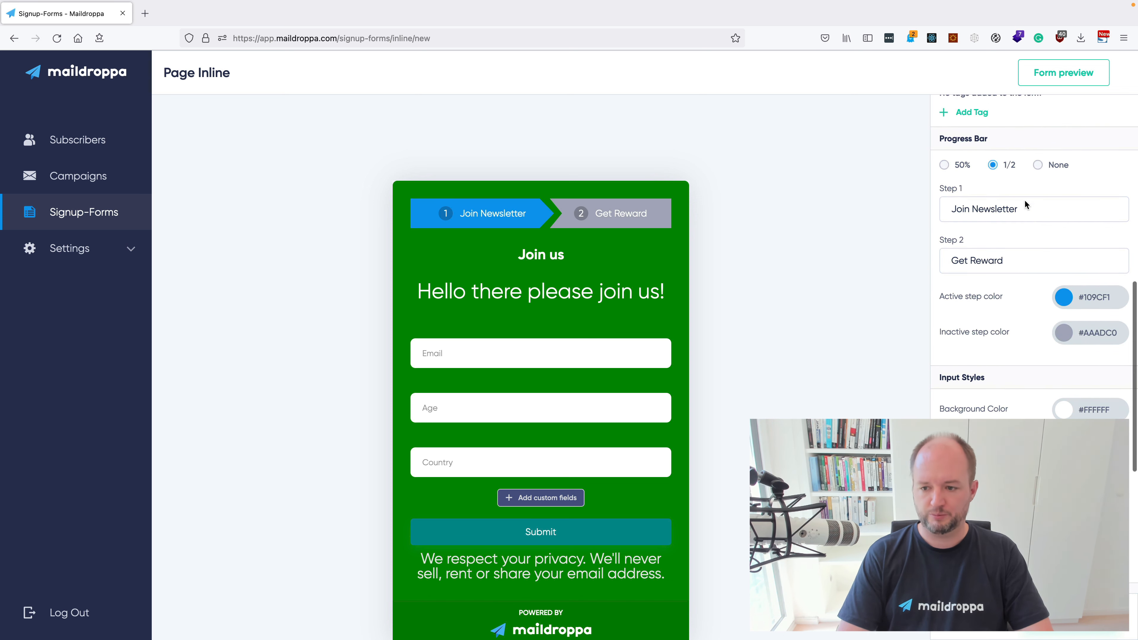
click(1075, 304)
click(340, 360)
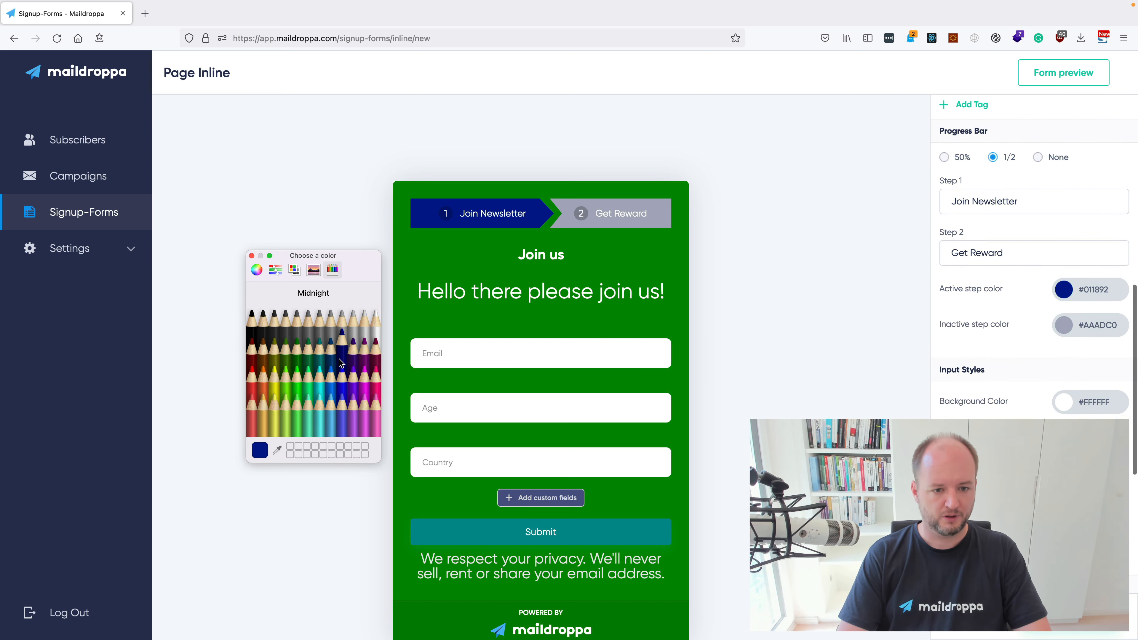
click(251, 256)
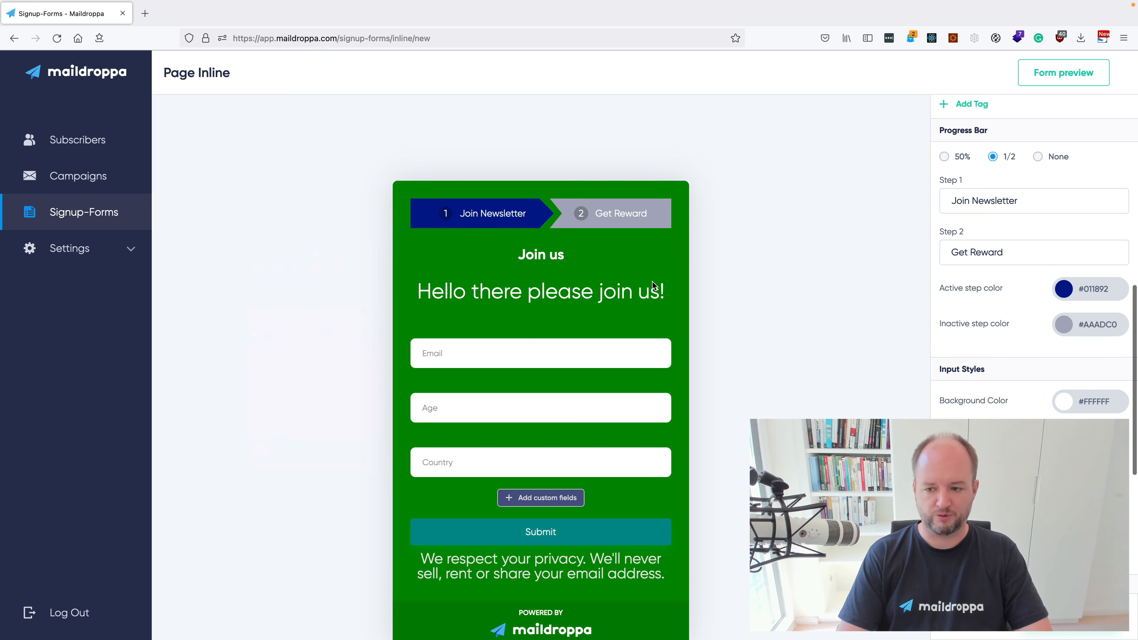
Enable the subscriber count beneath the Submit button so that it reads "1232 Happy subscribers"
scroll(991, 342, down, 3)
scroll(991, 342, down, 5)
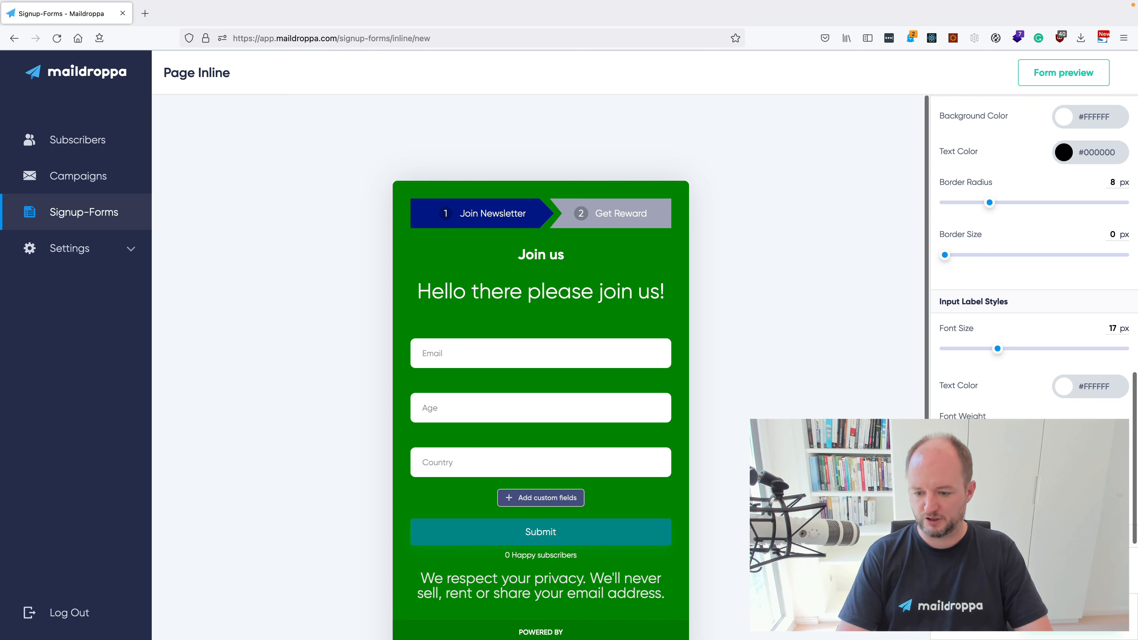
scroll(655, 537, down, 3)
scroll(1034, 256, down, 3)
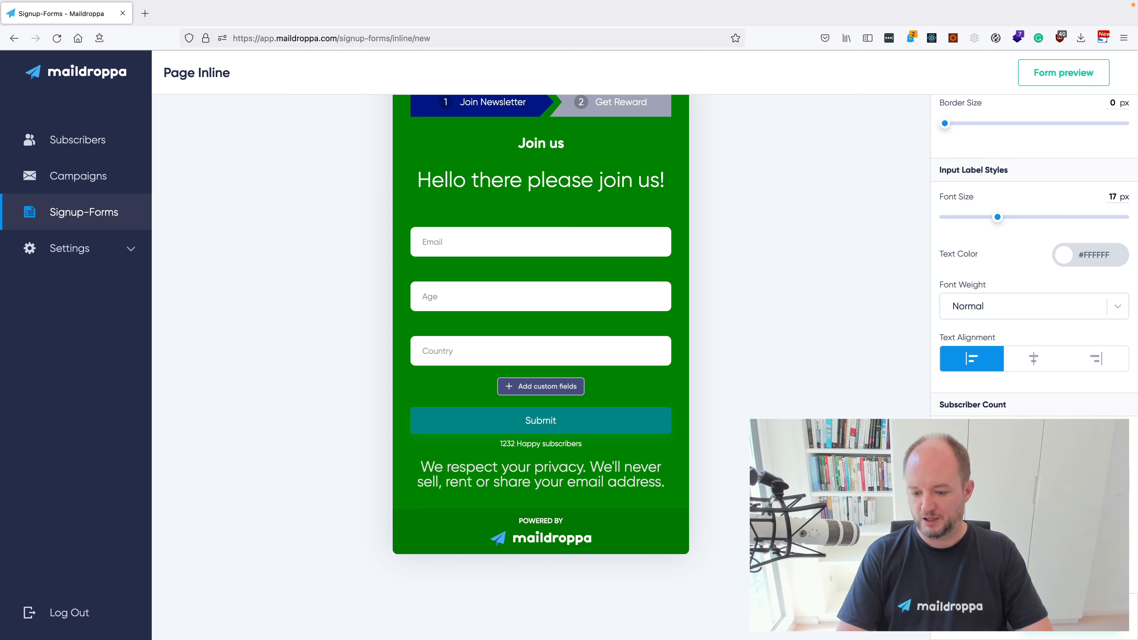
Preview the signup form in a sample page layout and return to the editor
scroll(1035, 245, up, 15)
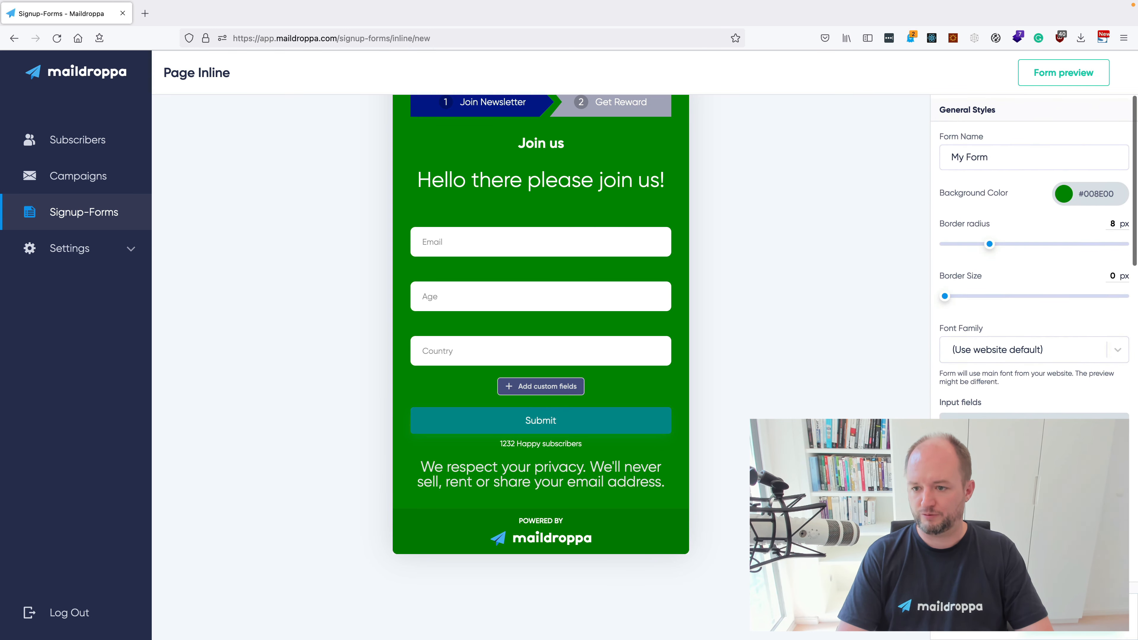
click(1072, 73)
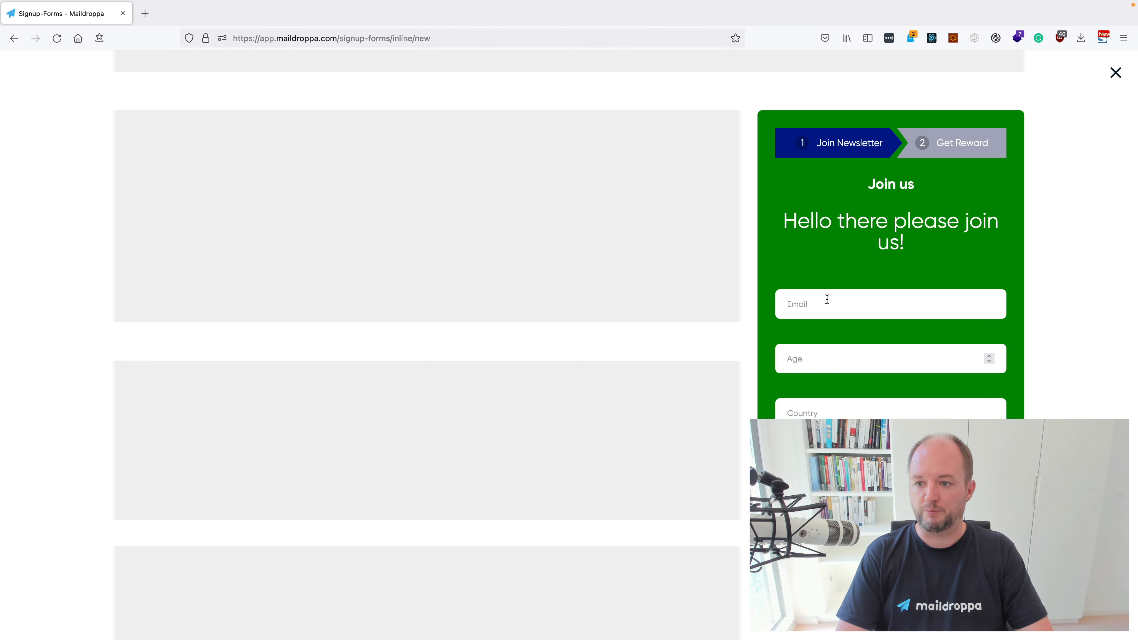
click(1115, 72)
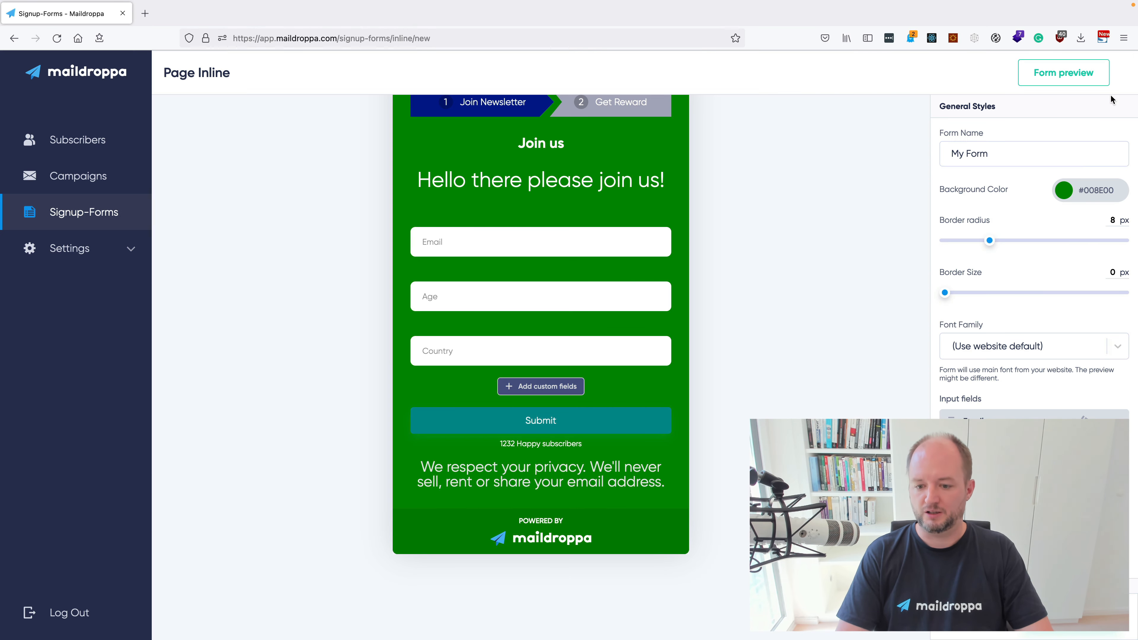
scroll(1002, 356, down, 10)
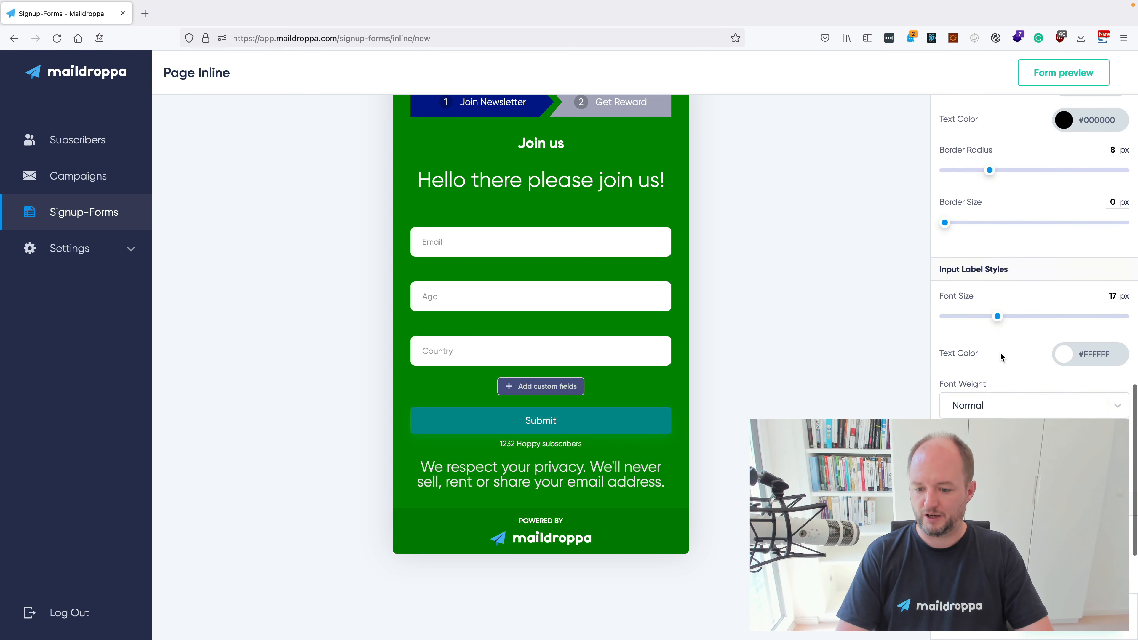
scroll(1000, 358, down, 3)
scroll(636, 285, up, 1)
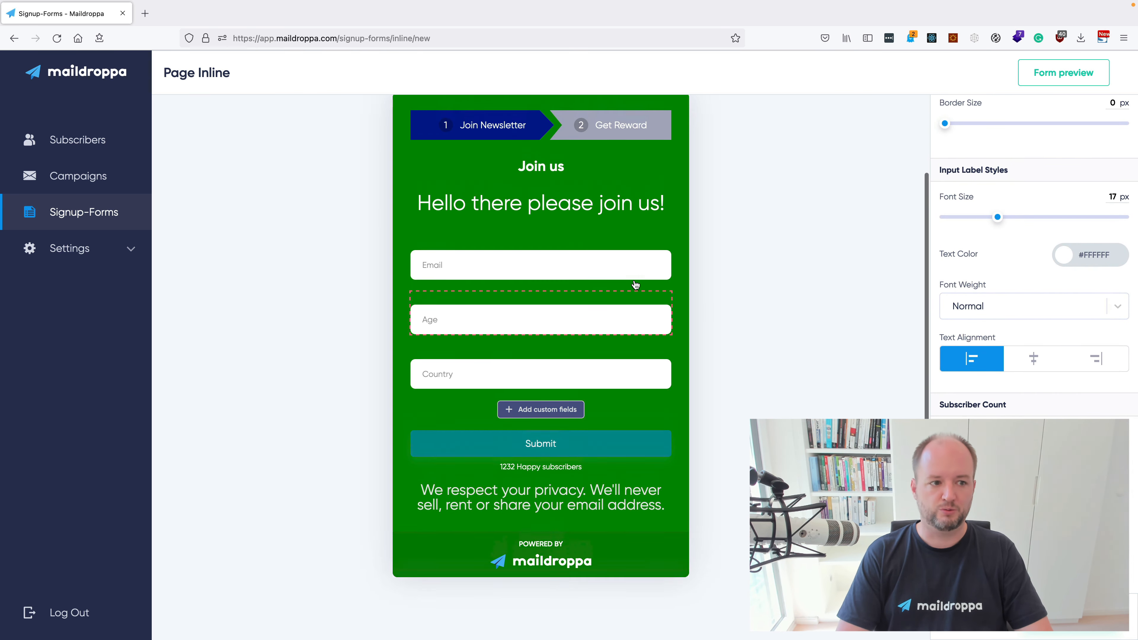
scroll(636, 285, up, 3)
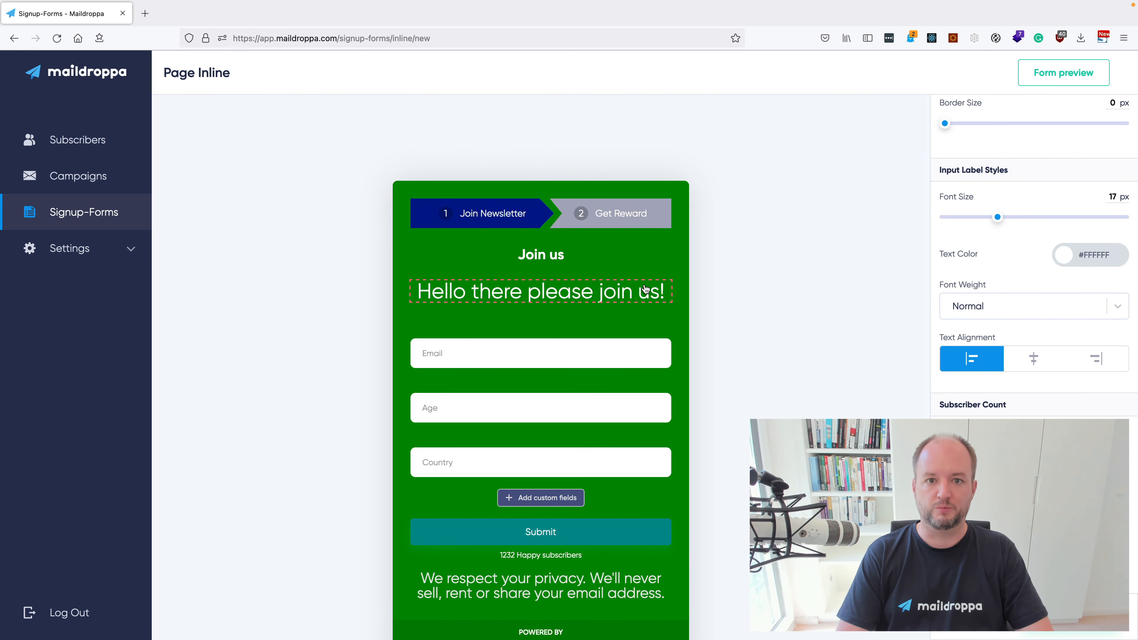